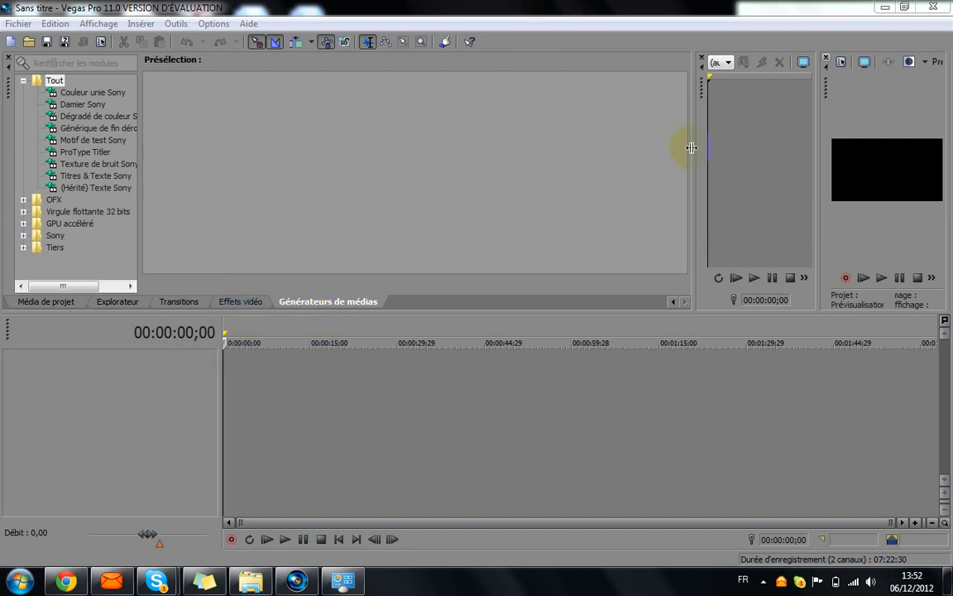
- Resize the upper panes so the media generators pane is narrower and the trimmer and video preview have more room
left_click_drag(693, 147, 533, 83)
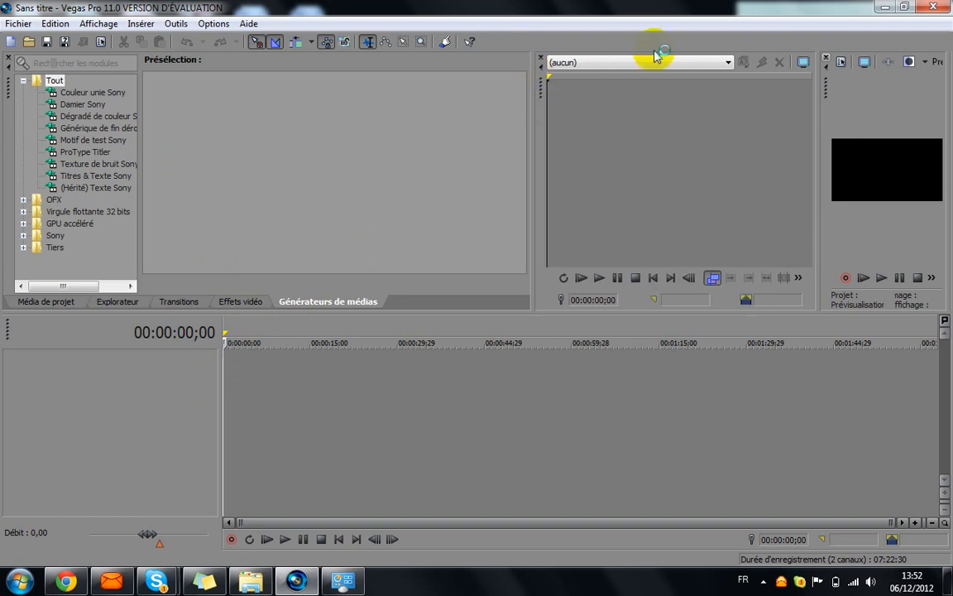
left_click_drag(823, 174, 587, 197)
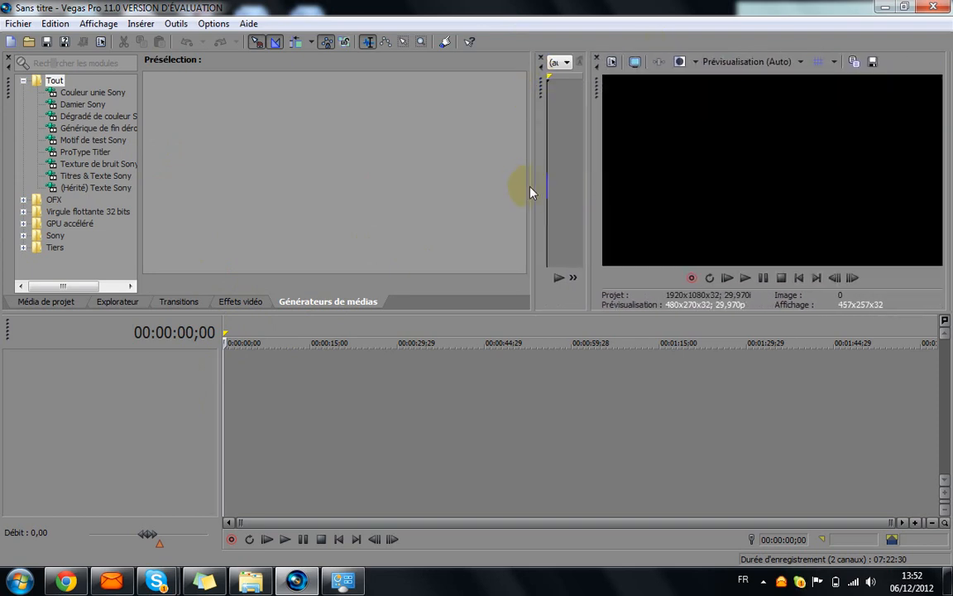
left_click_drag(529, 189, 314, 224)
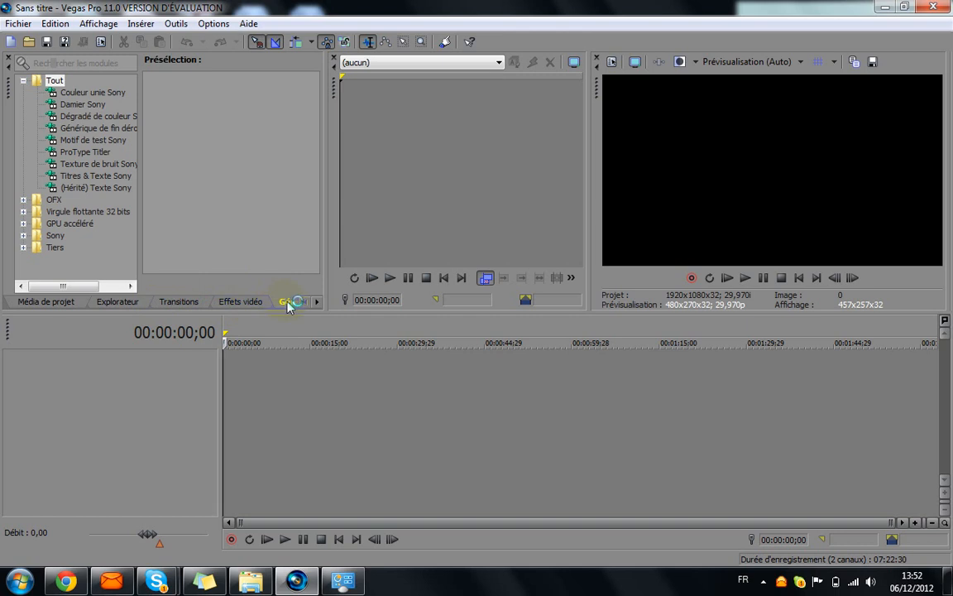
- Add a white (Blanc) Couleur unie Sony clip at the start of the timeline and place it on the third video track
left_click(104, 92)
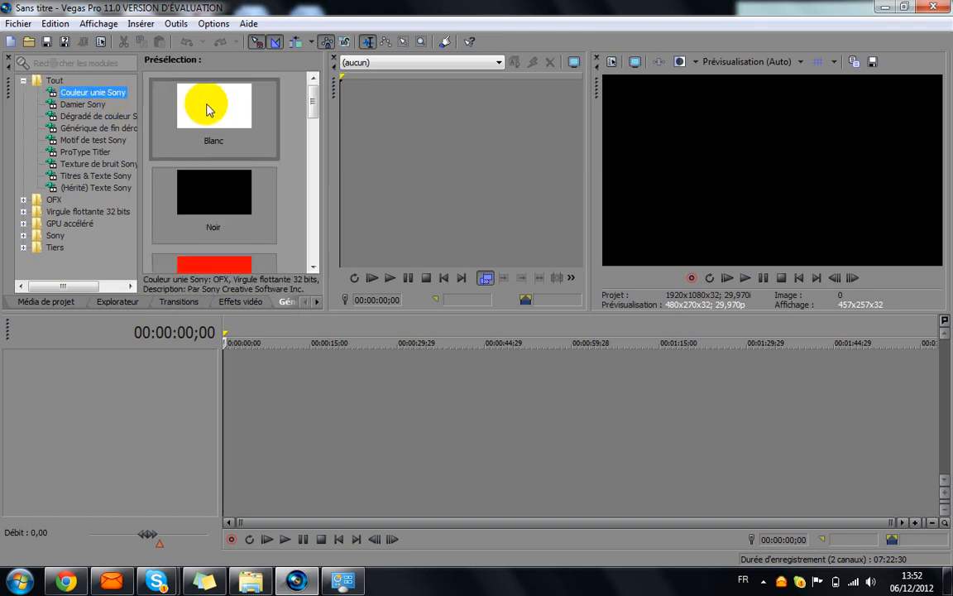
left_click_drag(208, 108, 230, 375)
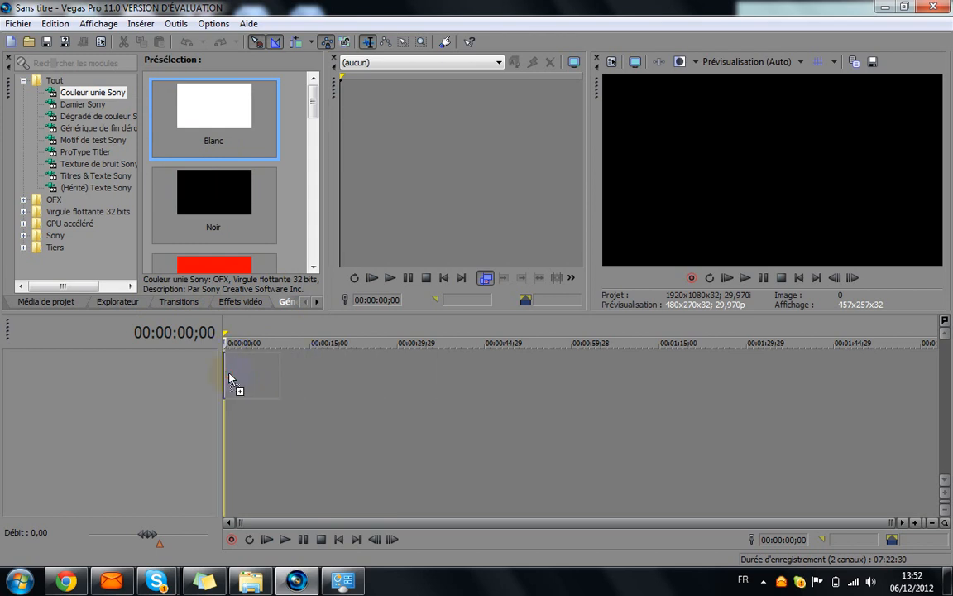
left_click_drag(230, 378, 233, 380)
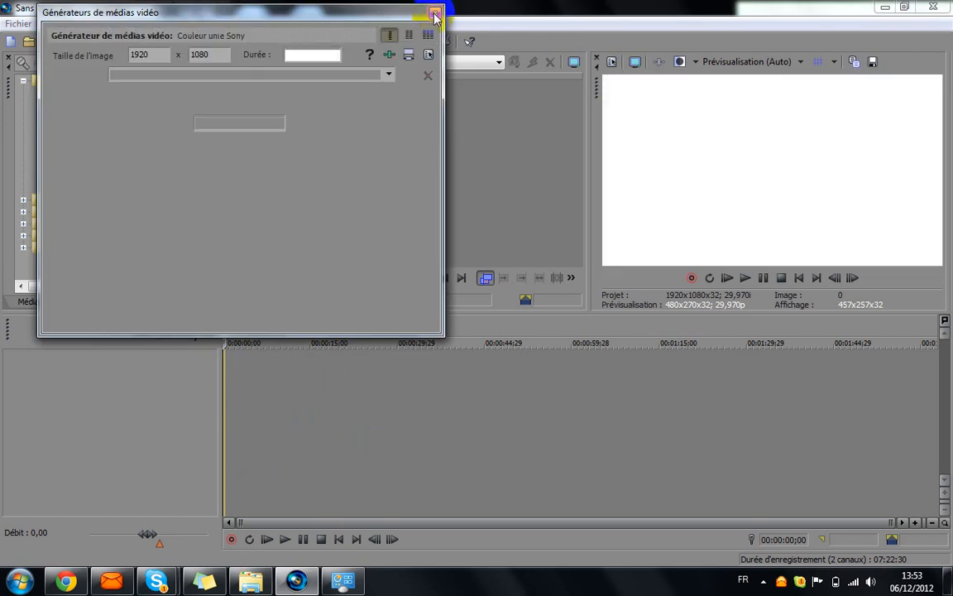
left_click(436, 15)
left_click_drag(243, 386, 235, 471)
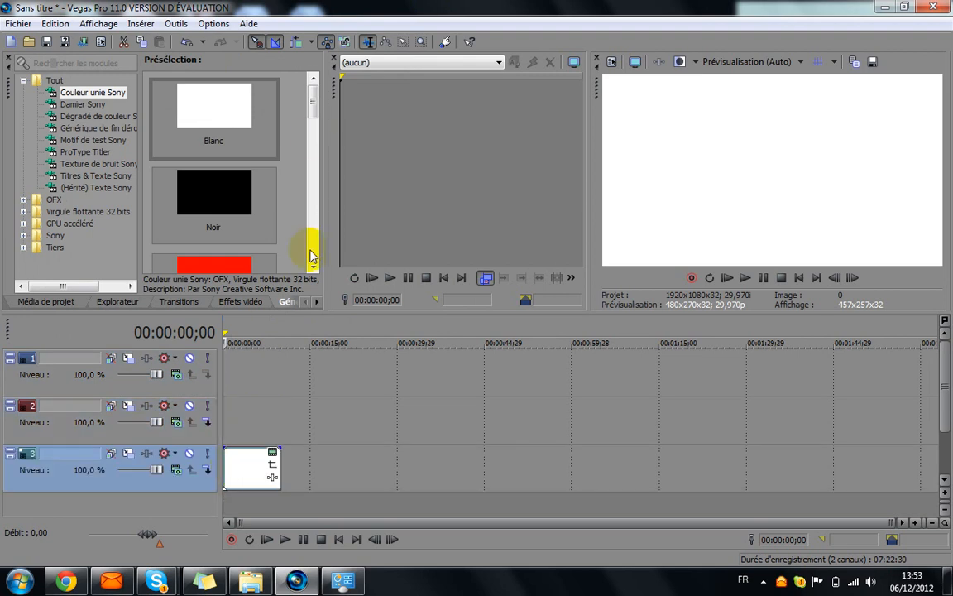
- Add a Titres & Texte Sony event with the default preset at the start of the second track
left_click(312, 117)
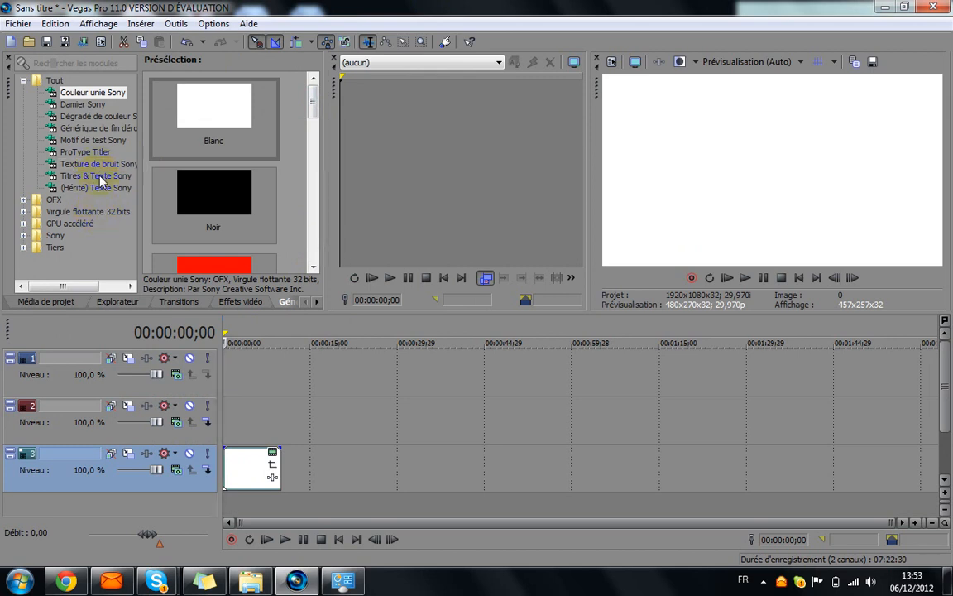
left_click(58, 248)
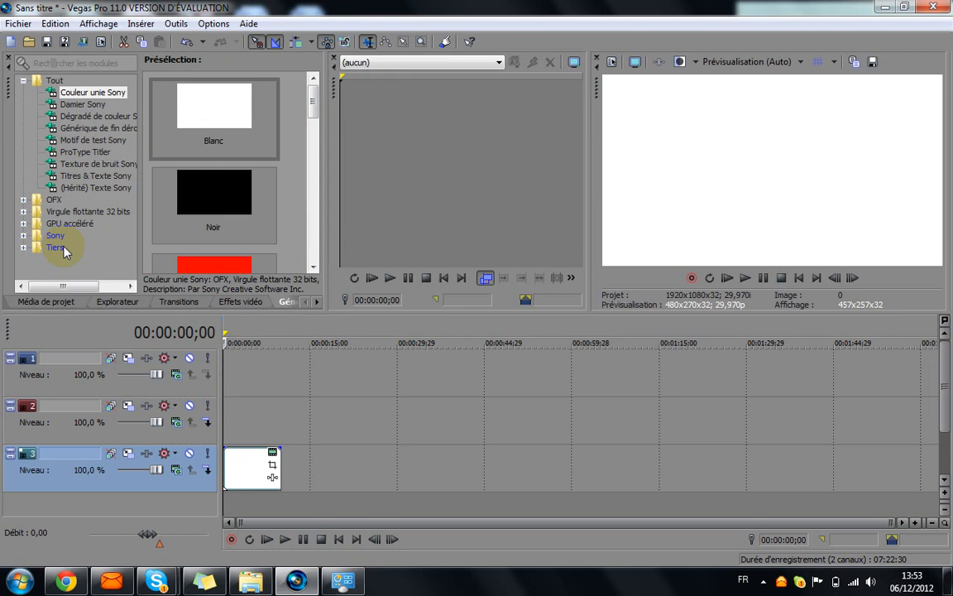
left_click(83, 177)
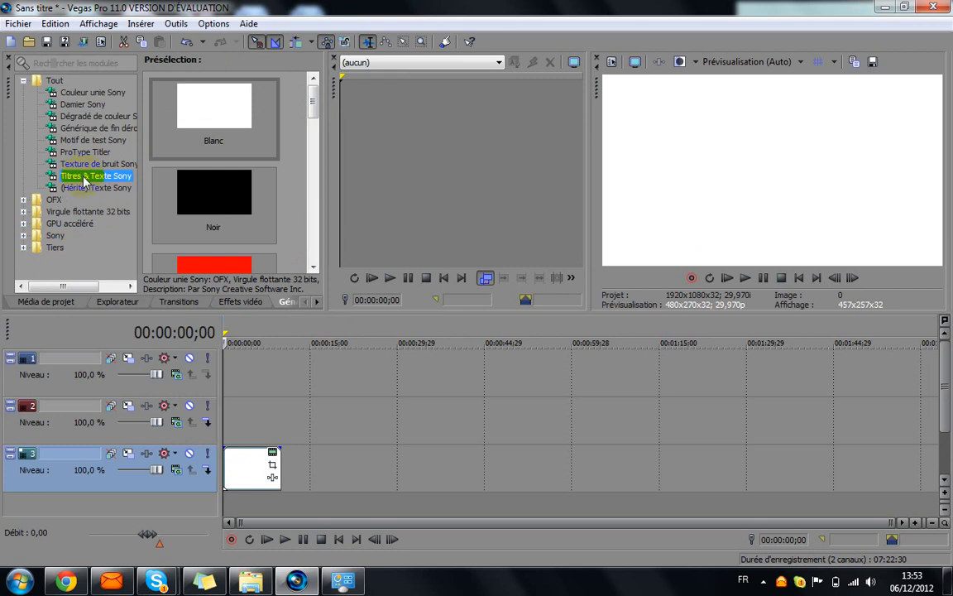
left_click(120, 177)
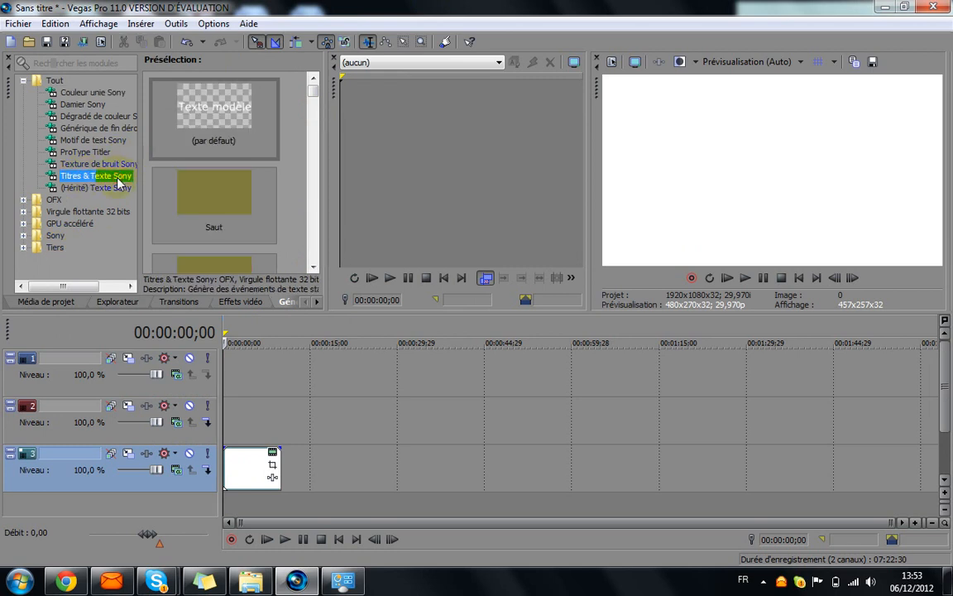
mouse_move(186, 87)
left_mouse_down()
mouse_move(210, 105)
mouse_move(211, 369)
mouse_move(211, 125)
mouse_move(198, 139)
mouse_move(216, 294)
mouse_move(209, 124)
mouse_move(240, 205)
mouse_move(228, 100)
mouse_move(232, 434)
left_mouse_up()
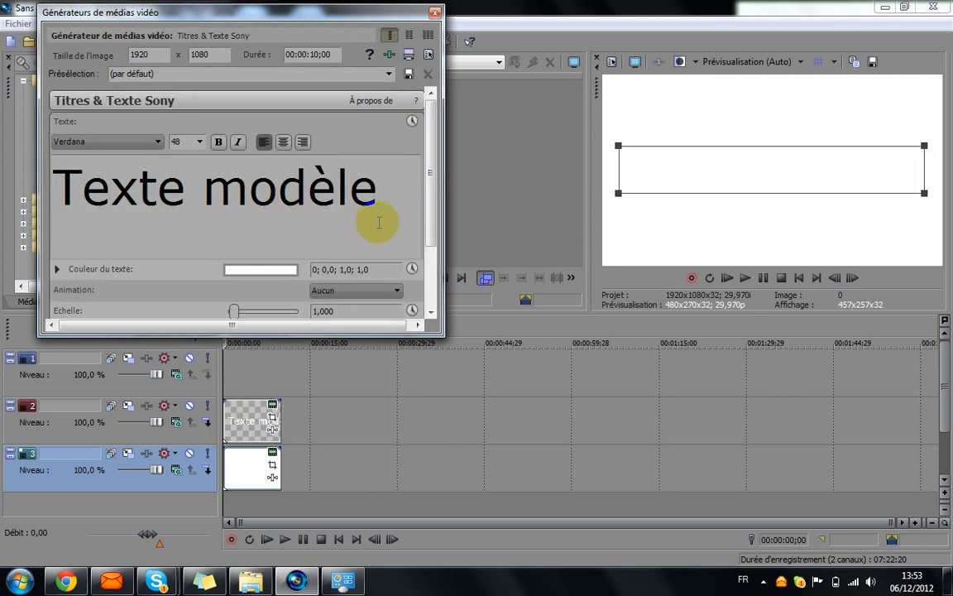
- Replace the title's placeholder text with "alexvb95v"
left_click(383, 199)
double_click(374, 200)
left_click(361, 196)
triple_click(370, 198)
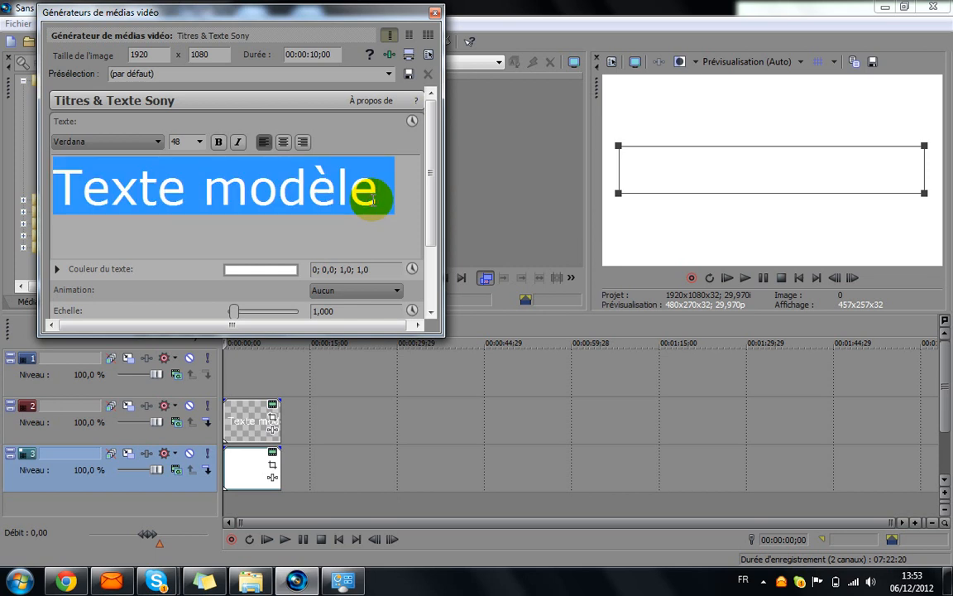
key("Delete")
type("ale")
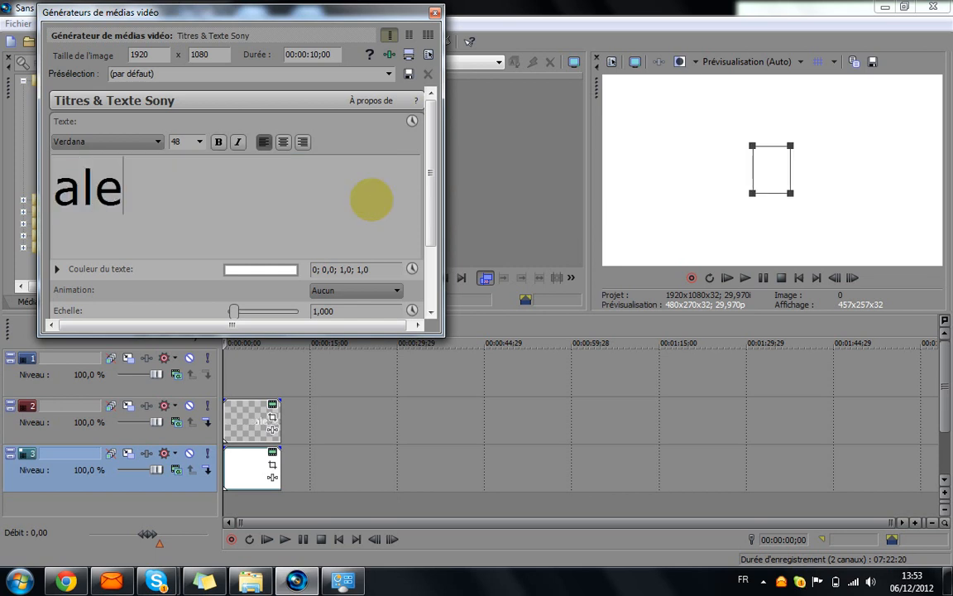
type("xvb95v")
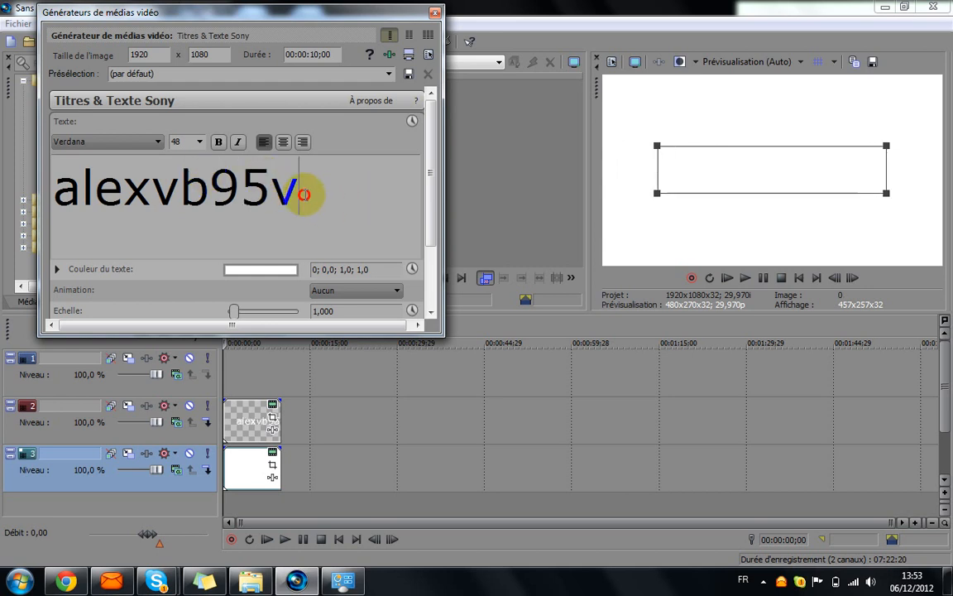
- Change the font of the whole title "alexvb95v" to Gungsuh
double_click(304, 193)
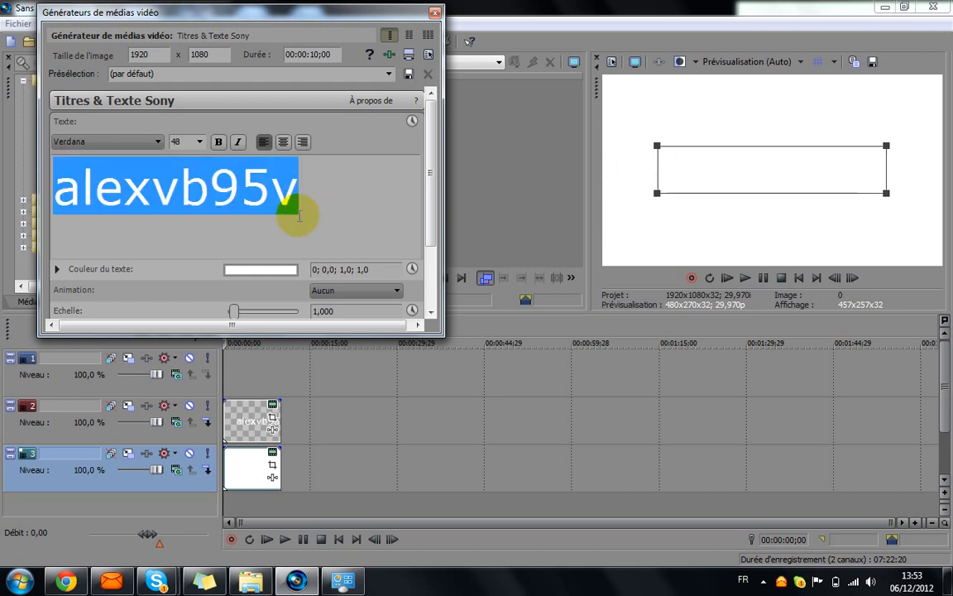
left_click(128, 141)
left_click_drag(155, 405, 158, 276)
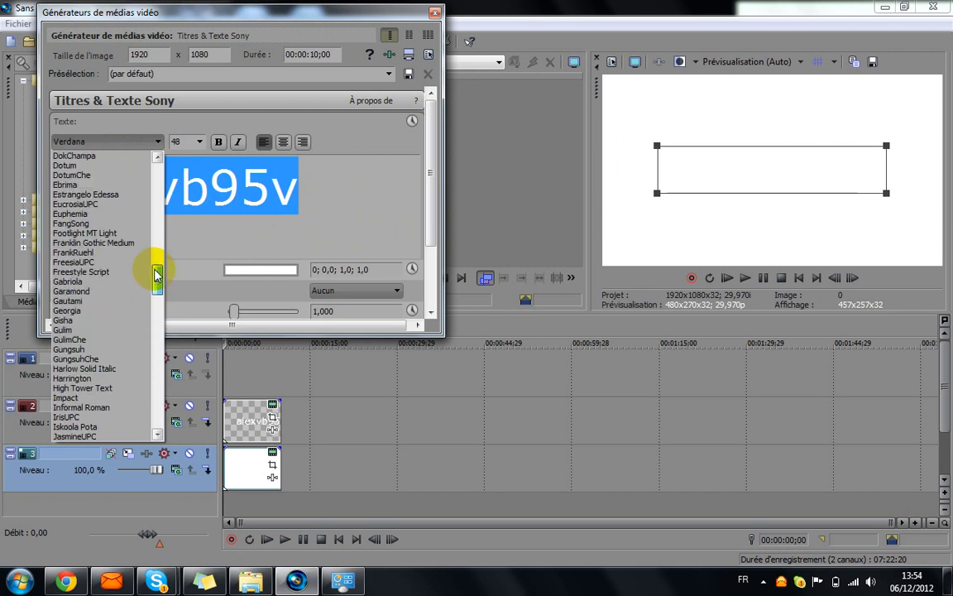
left_click(126, 351)
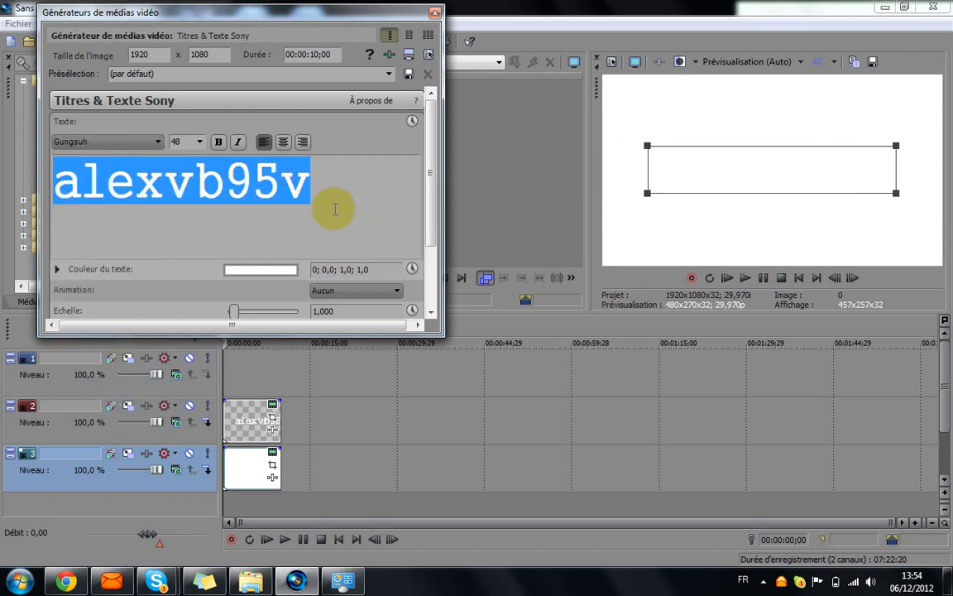
- Set the title's text colour to fully saturated red
left_click(286, 273)
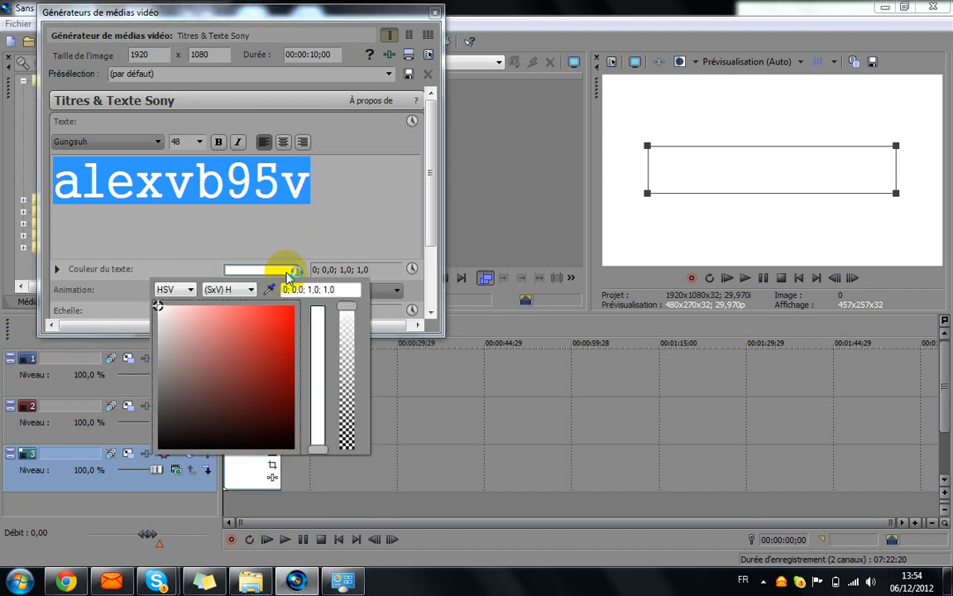
left_click_drag(159, 307, 295, 307)
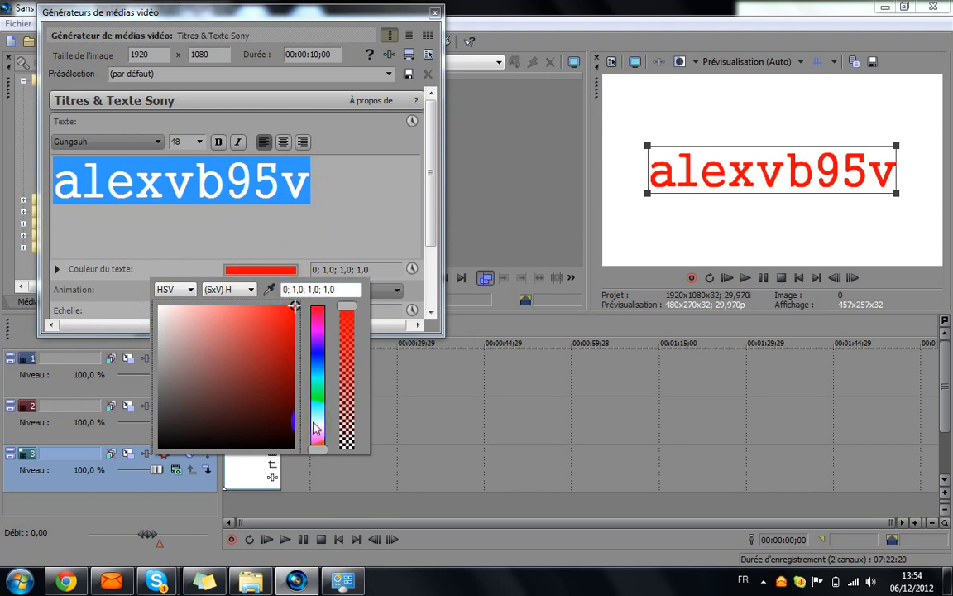
left_click_drag(316, 452, 349, 303)
left_click(318, 213)
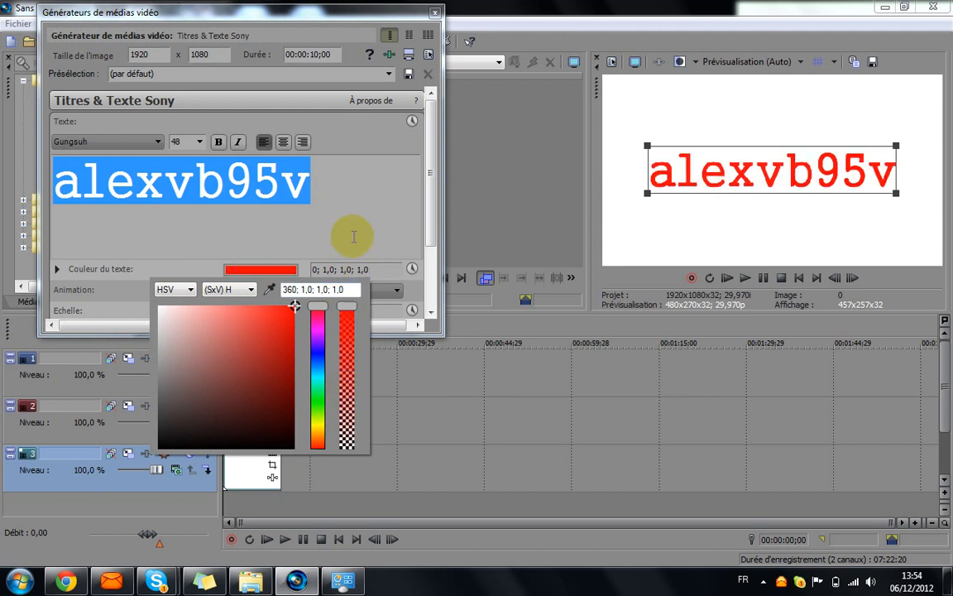
- Give the title a near-black outline (HSV 0; 0,0; 0,02; 1,0) about 6,4 wide and close its settings
left_click_drag(429, 218, 428, 279)
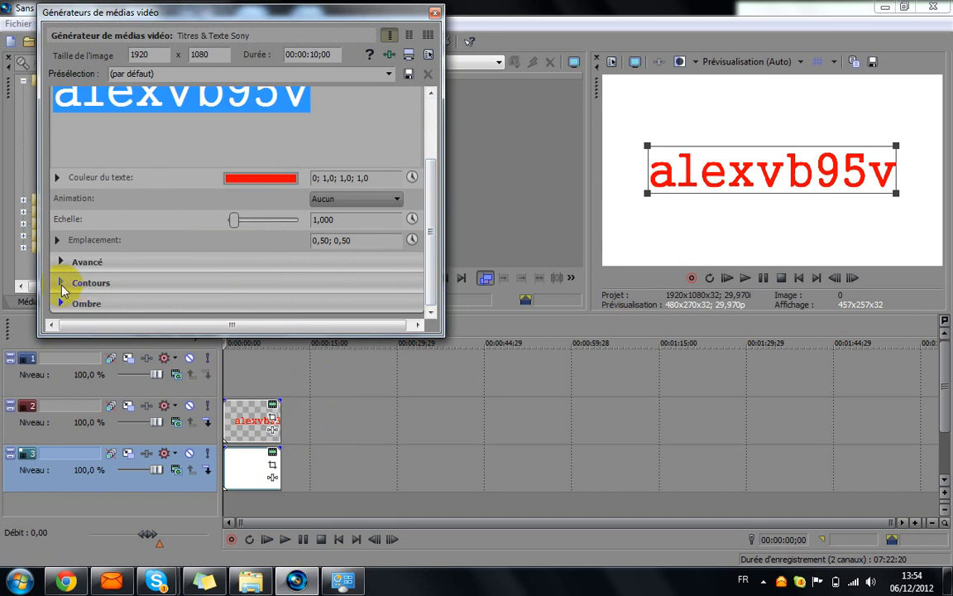
left_click(60, 283)
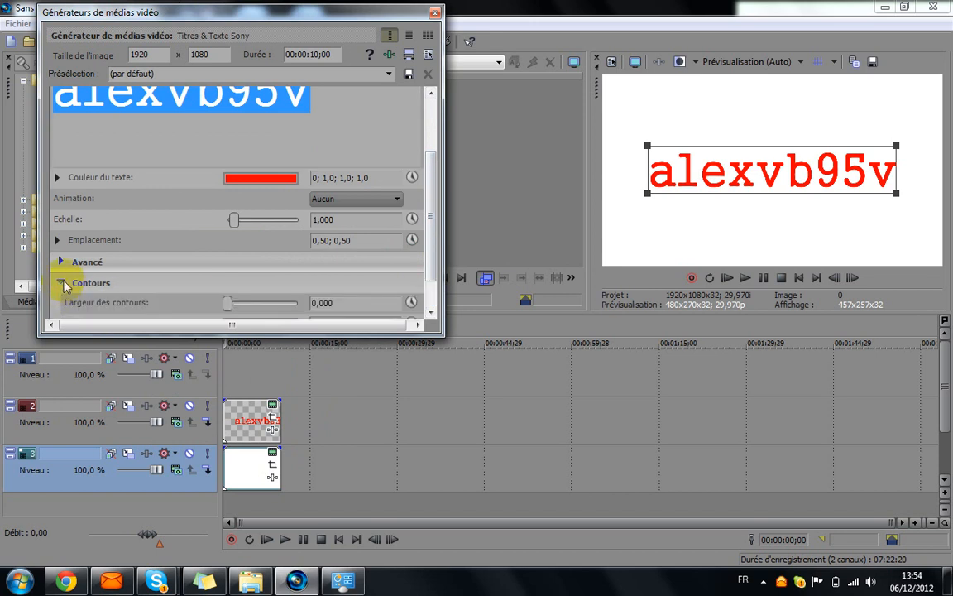
left_click_drag(430, 189, 432, 230)
left_click(265, 282)
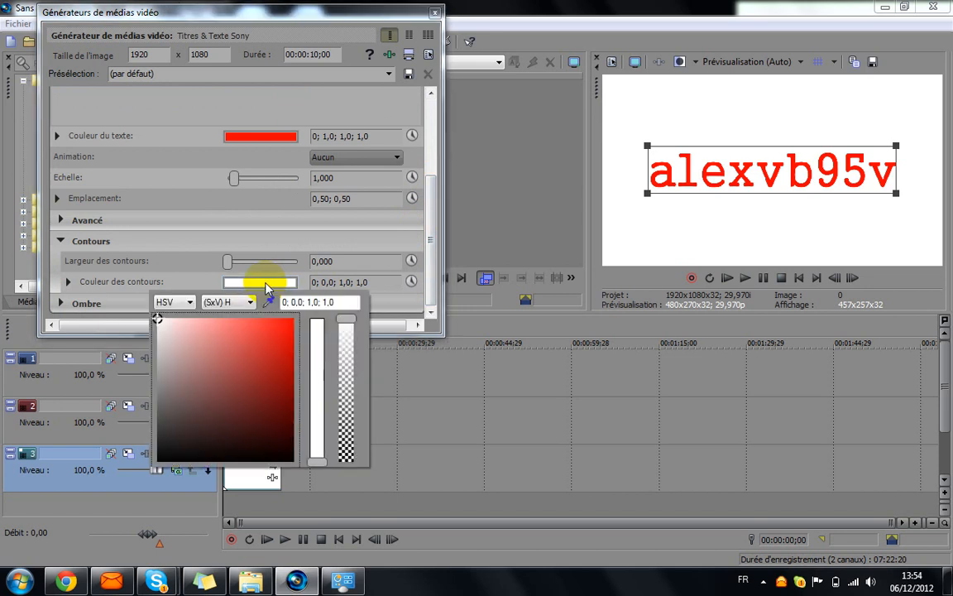
left_click(157, 460)
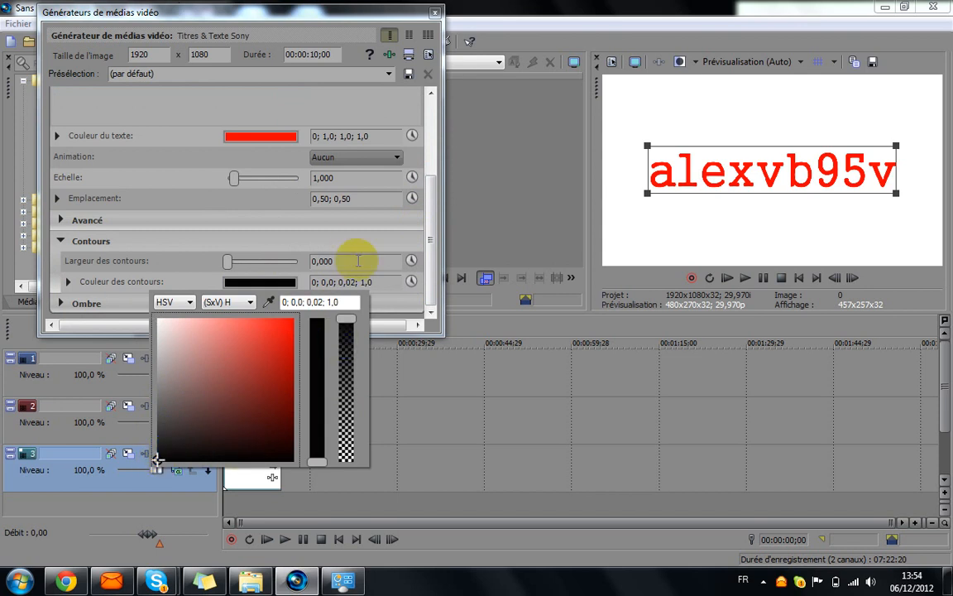
left_click(353, 248)
left_click_drag(228, 263, 274, 262)
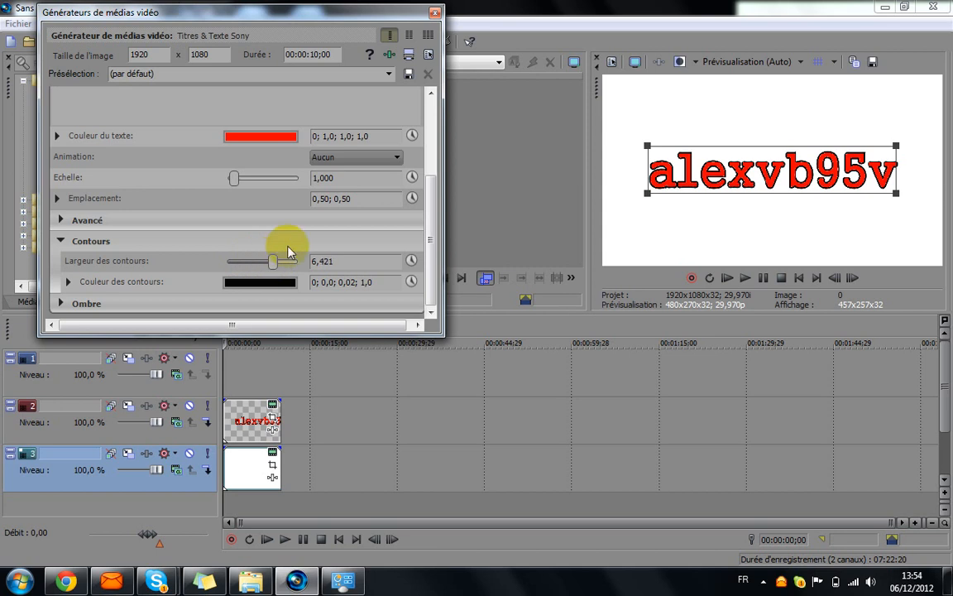
left_click(435, 14)
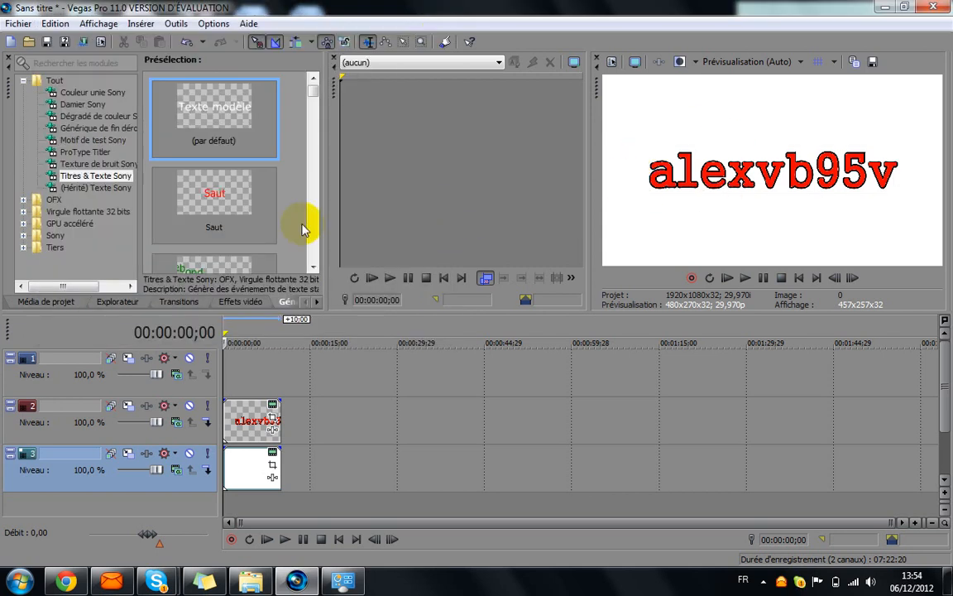
- Add another default Titres & Texte Sony event at the start of the first track and clear its placeholder text
left_click_drag(234, 127, 235, 387)
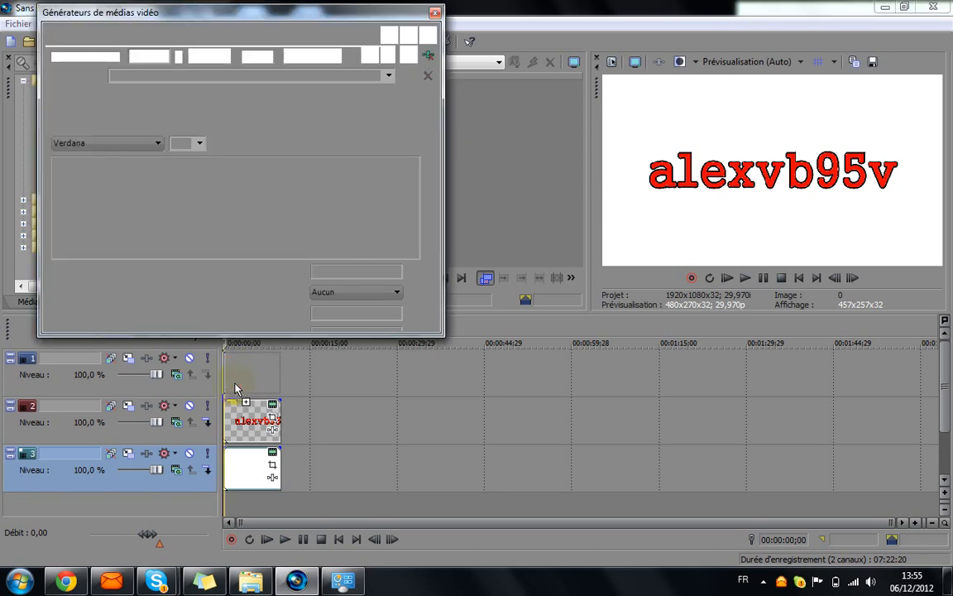
left_click_drag(377, 192, 356, 197)
double_click(372, 197)
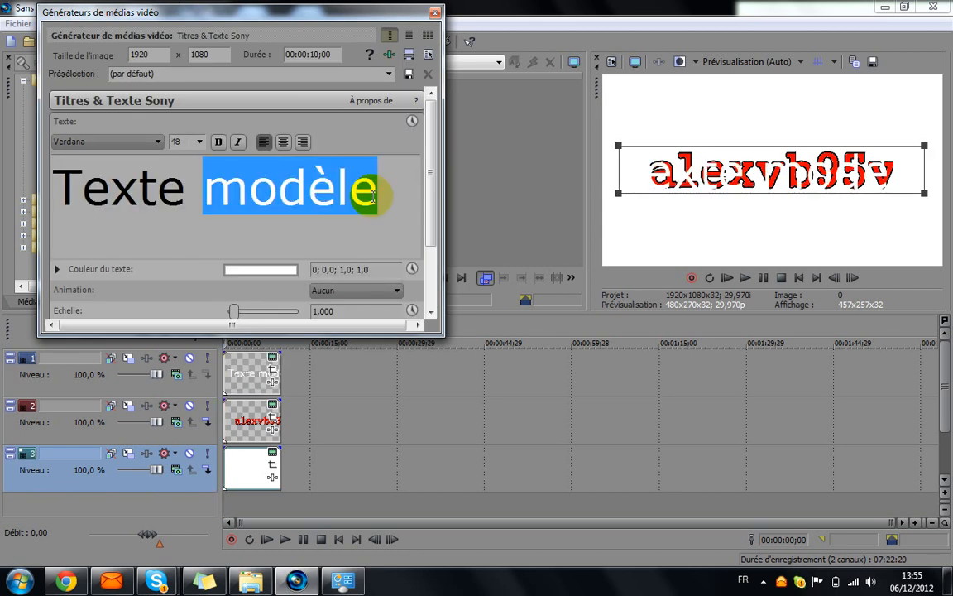
triple_click(372, 197)
key("BackSpace")
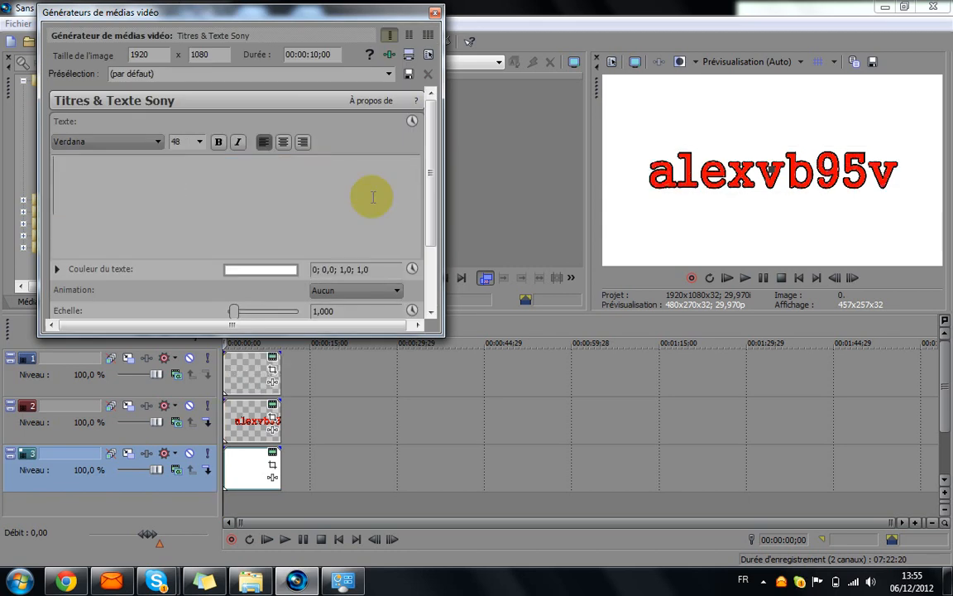
type("www")
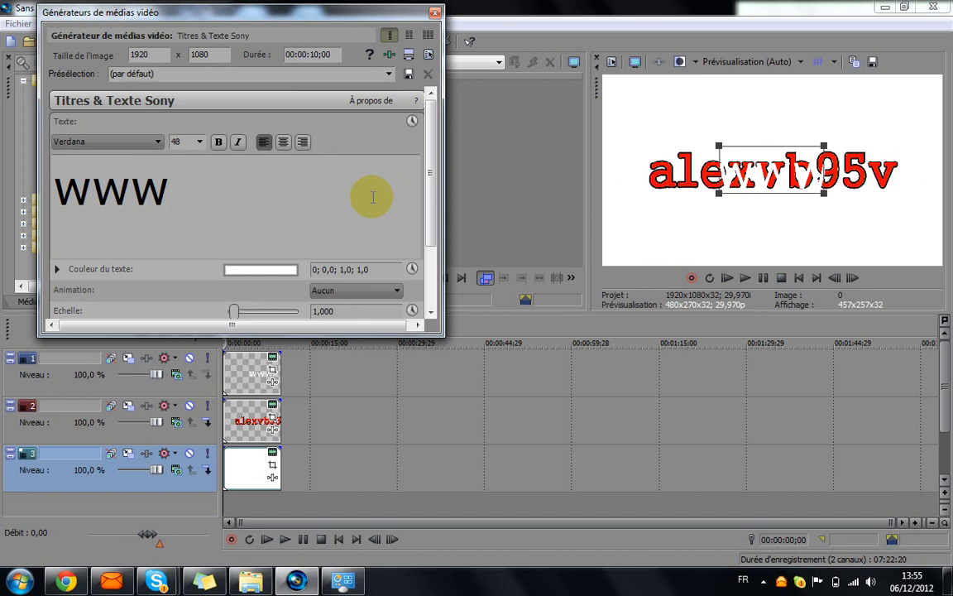
key("BackSpace")
key("BackSpace")
key("BackSpace")
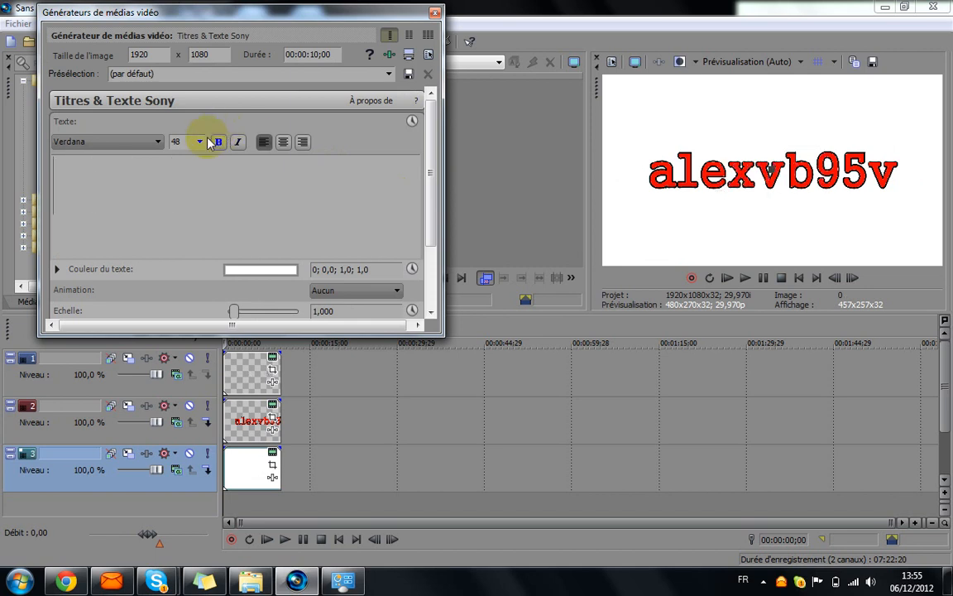
left_click(200, 142)
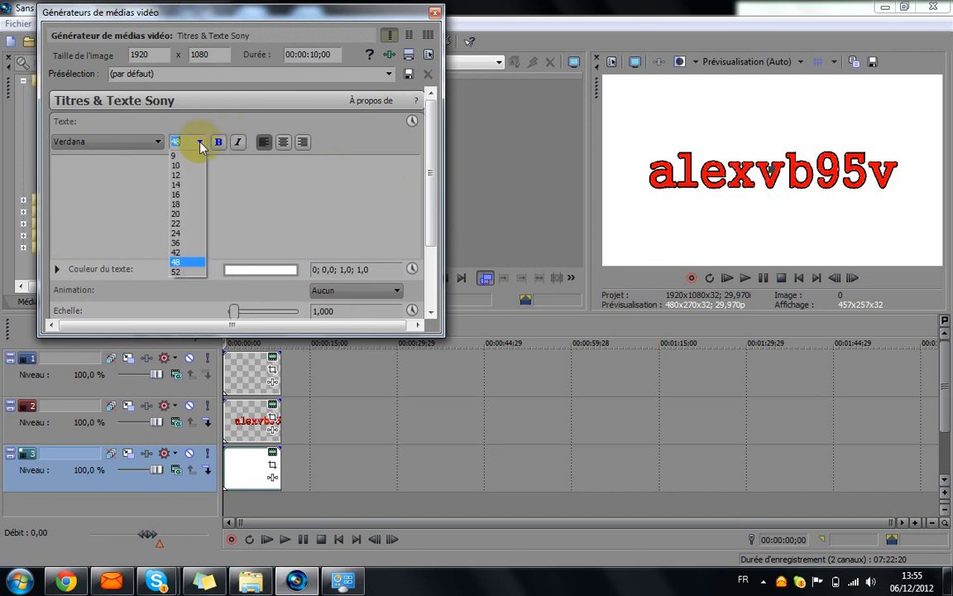
left_click(190, 223)
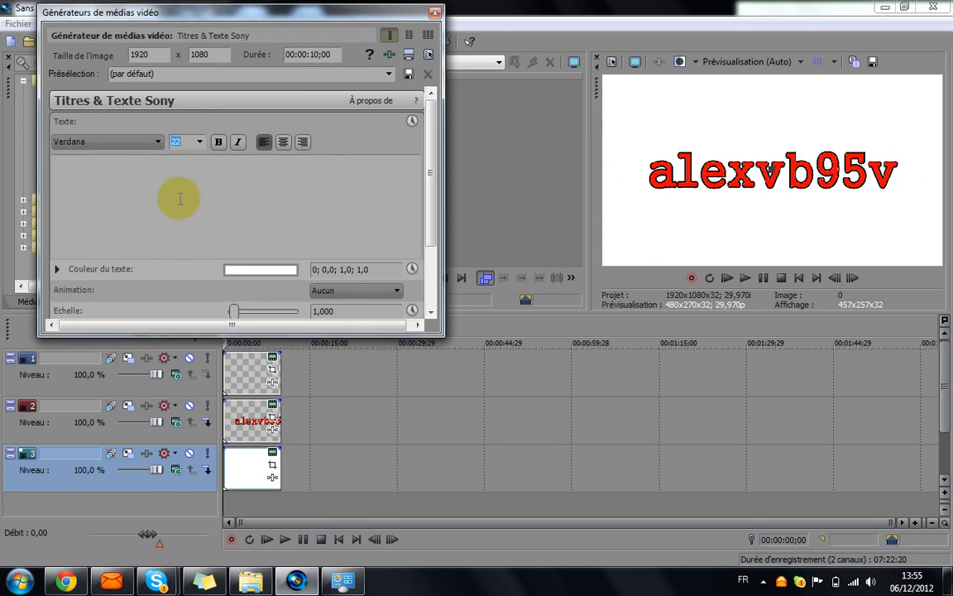
type("www")
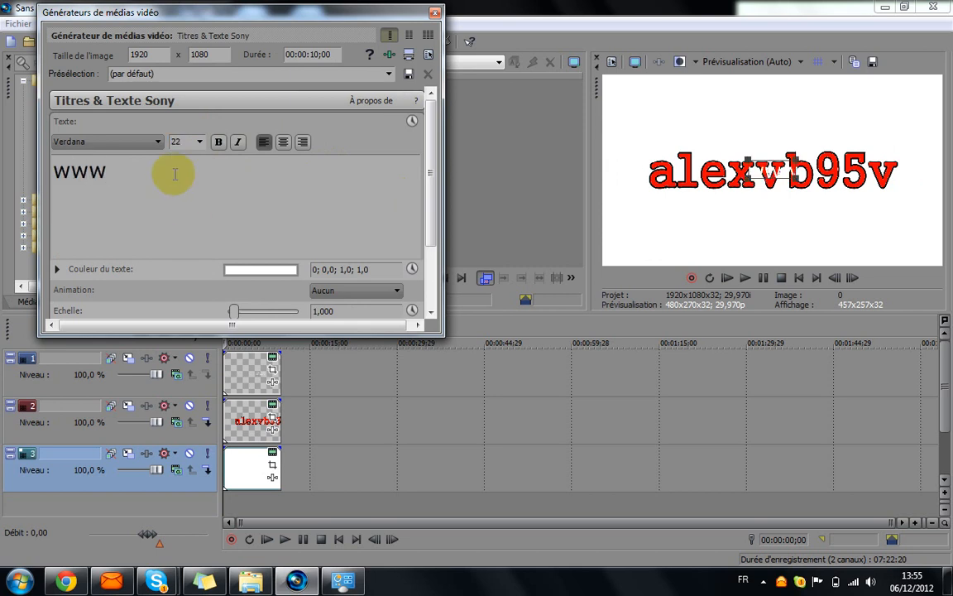
type(".youtube")
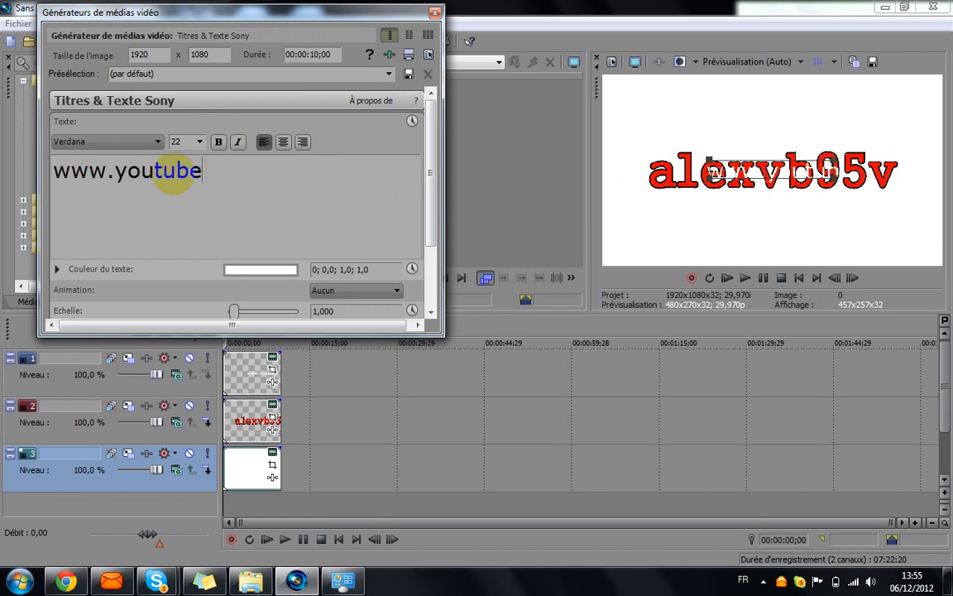
type(".com")
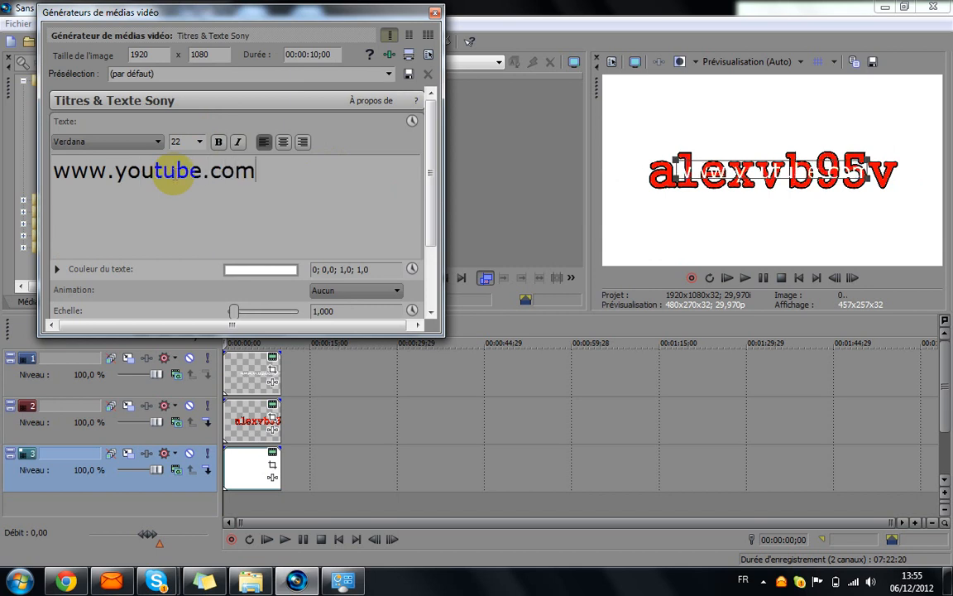
type("/user/")
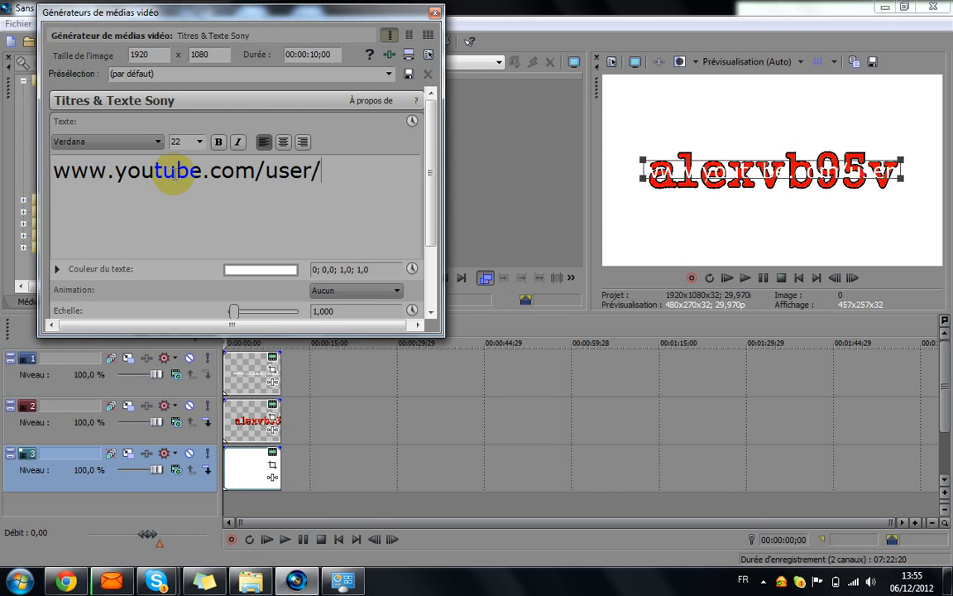
type("alexvb")
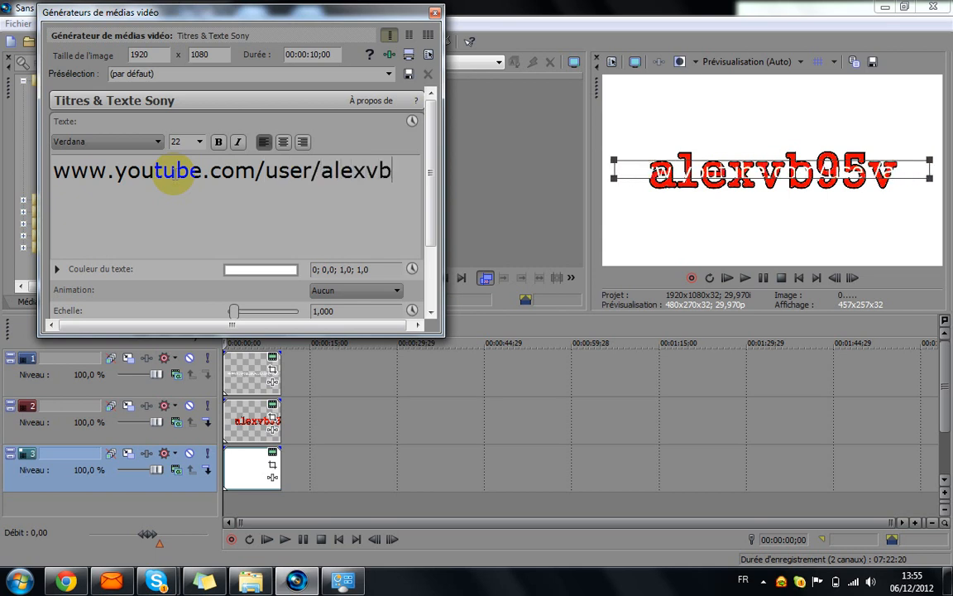
type("95v")
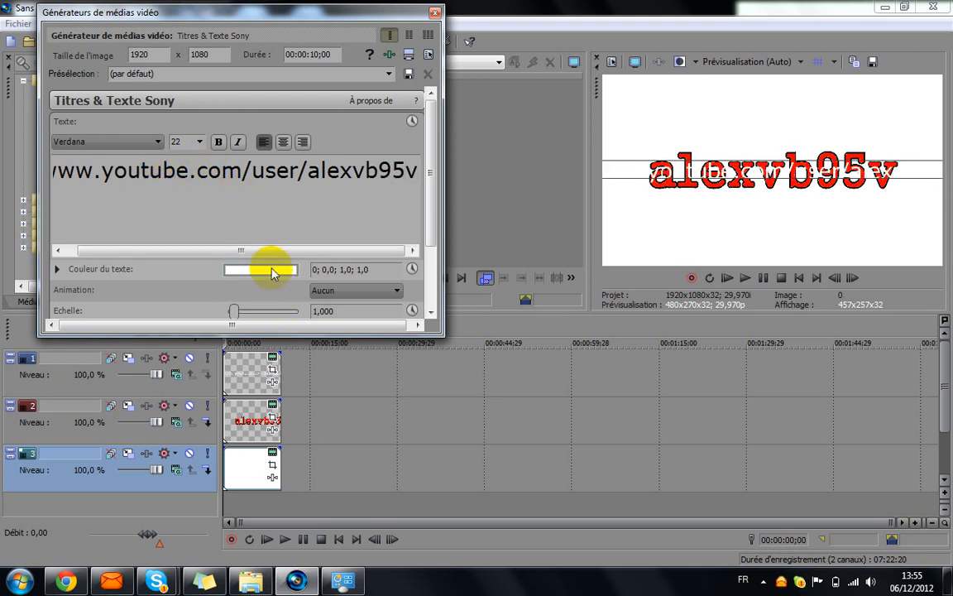
- Change the font of the whole web address line to Gungsuh
double_click(386, 169)
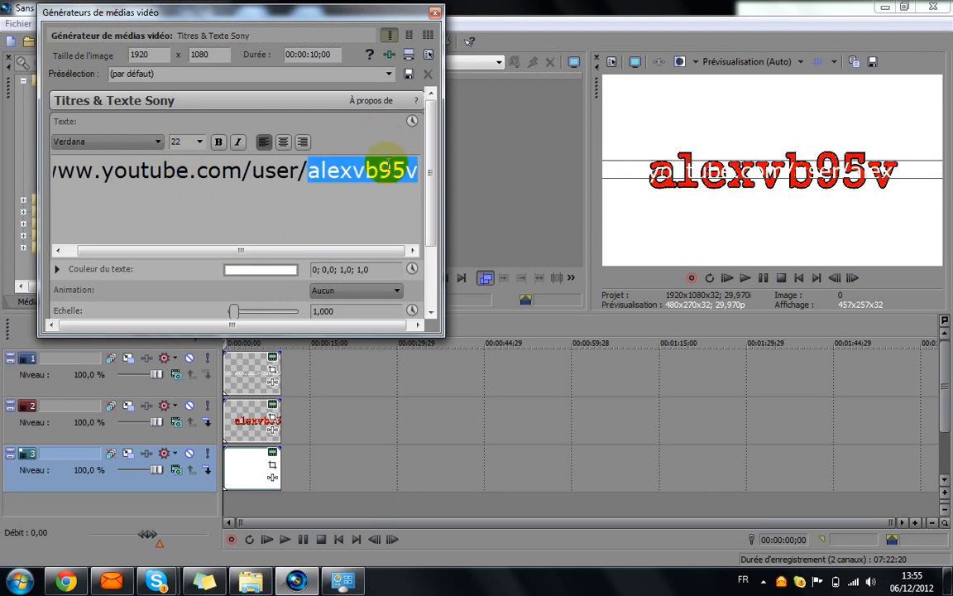
triple_click(385, 167)
left_click(119, 142)
left_click_drag(157, 396, 142, 287)
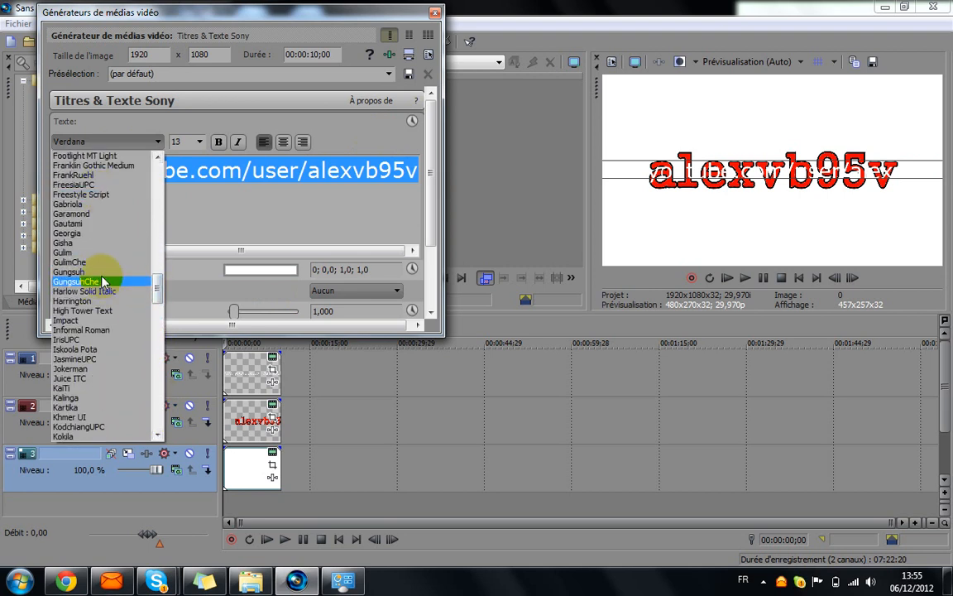
left_click(108, 273)
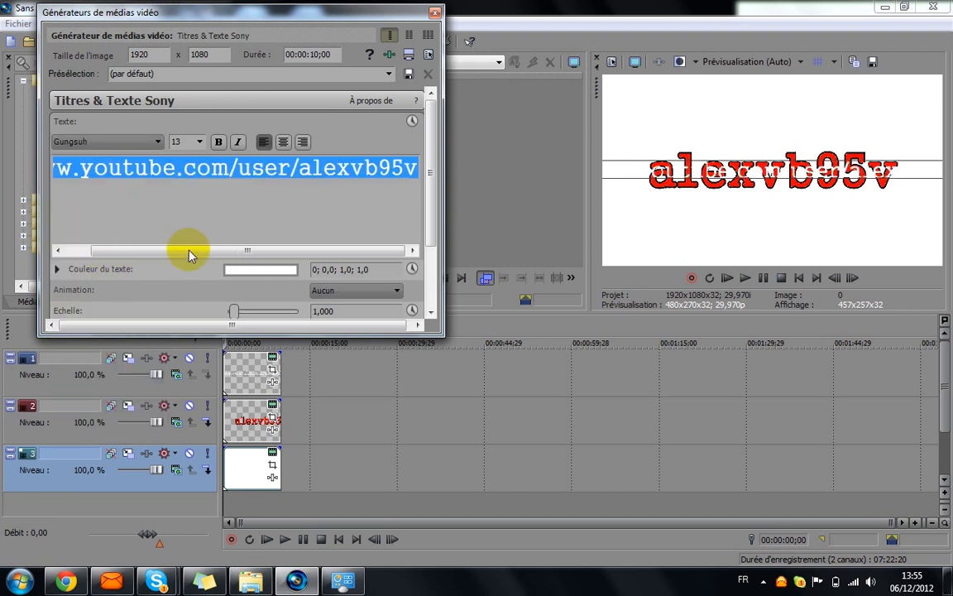
- Set the web address's text colour to bright red (HSV 0; 0,99; 0,99; 1,0)
left_click(241, 277)
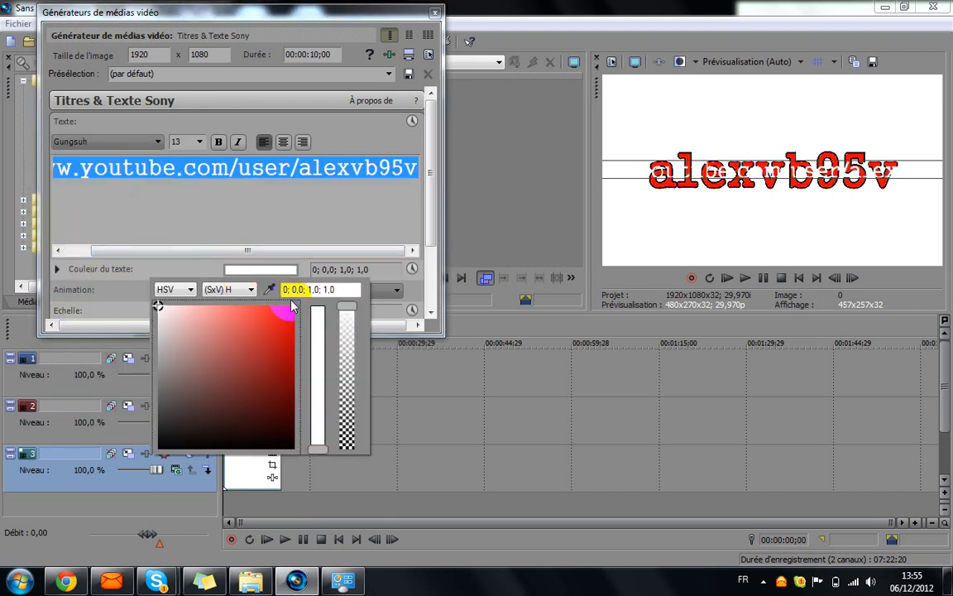
left_click(296, 313)
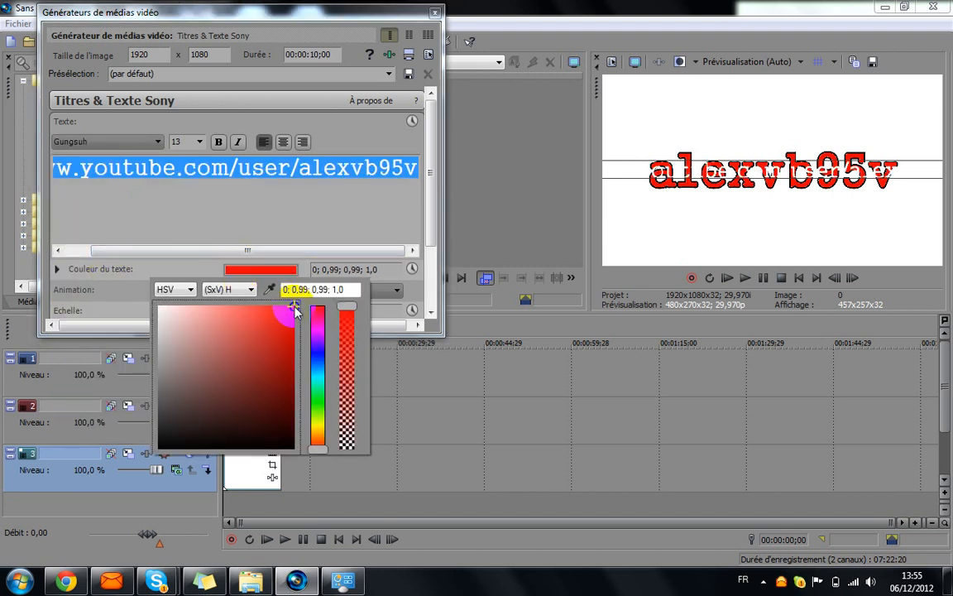
left_click_drag(321, 449, 316, 302)
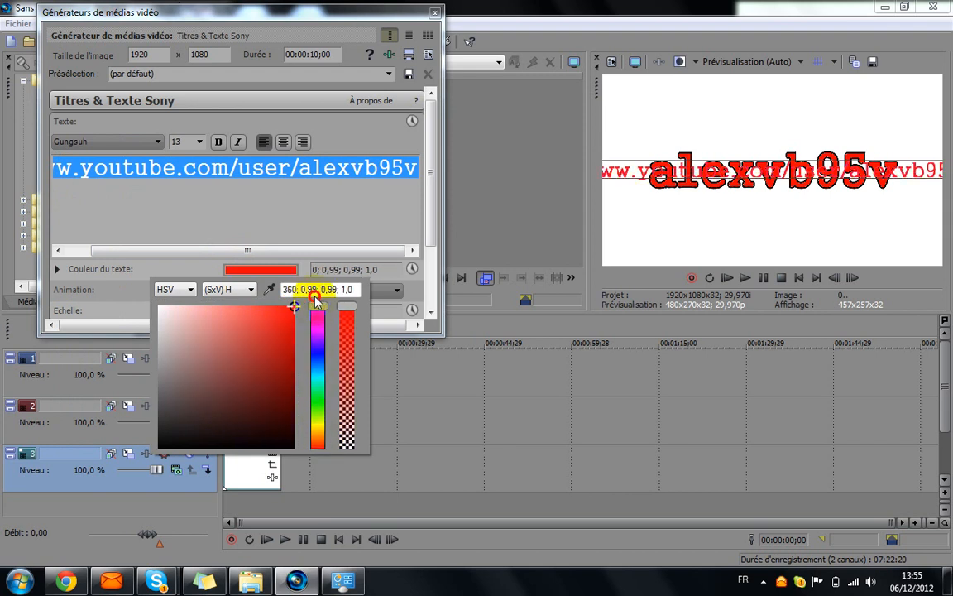
left_click(345, 202)
- Give the web address a near-black outline (HSV 0; 0,0; 0,01; 1,0) about 6,8 wide
left_click_drag(427, 206, 428, 292)
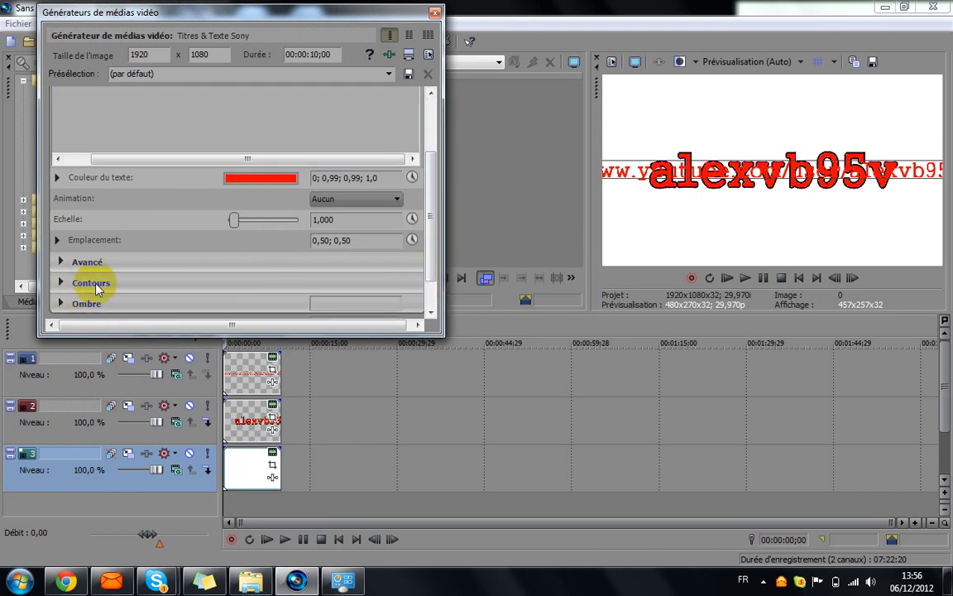
left_click(61, 282)
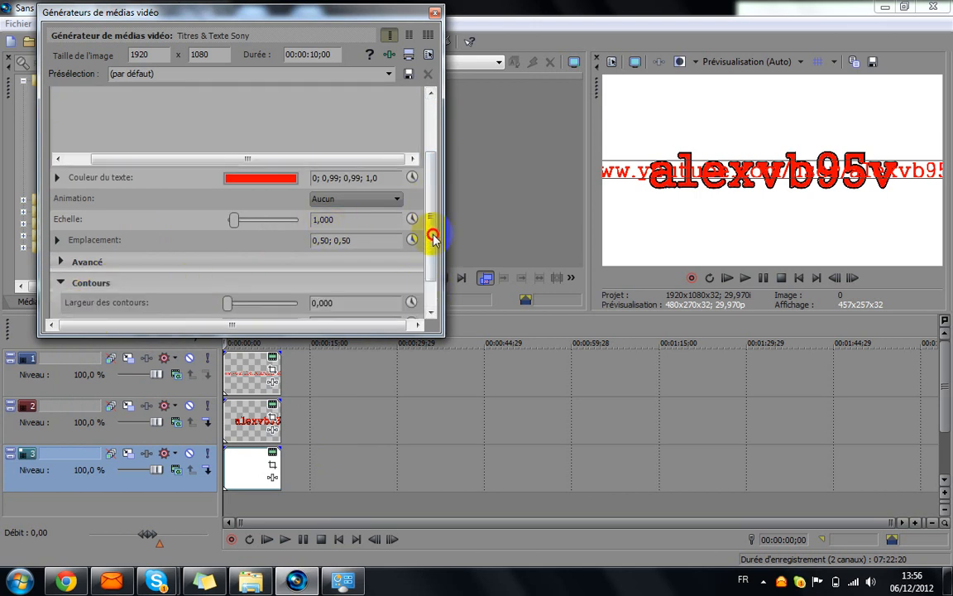
left_click_drag(432, 270, 432, 313)
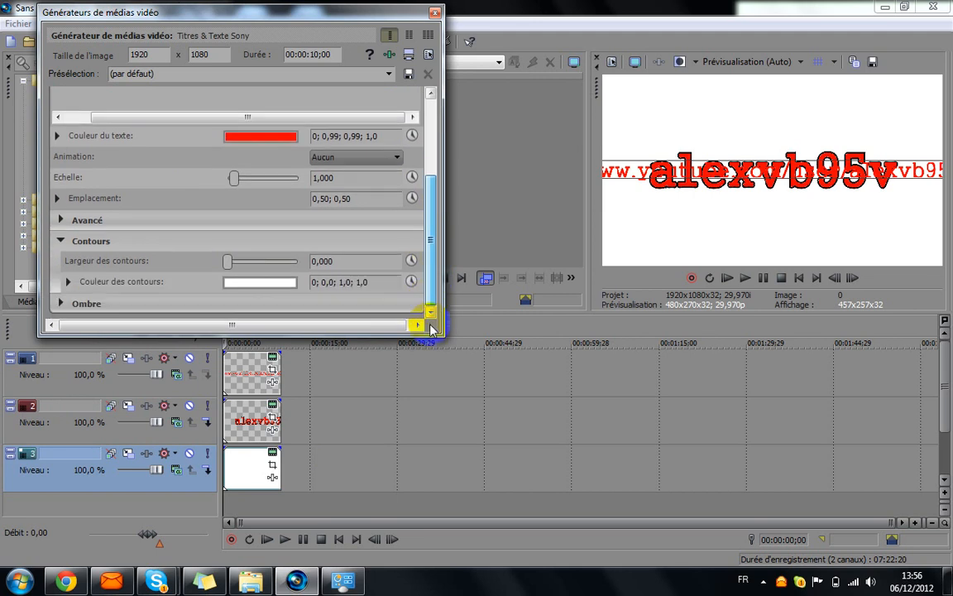
left_click(273, 285)
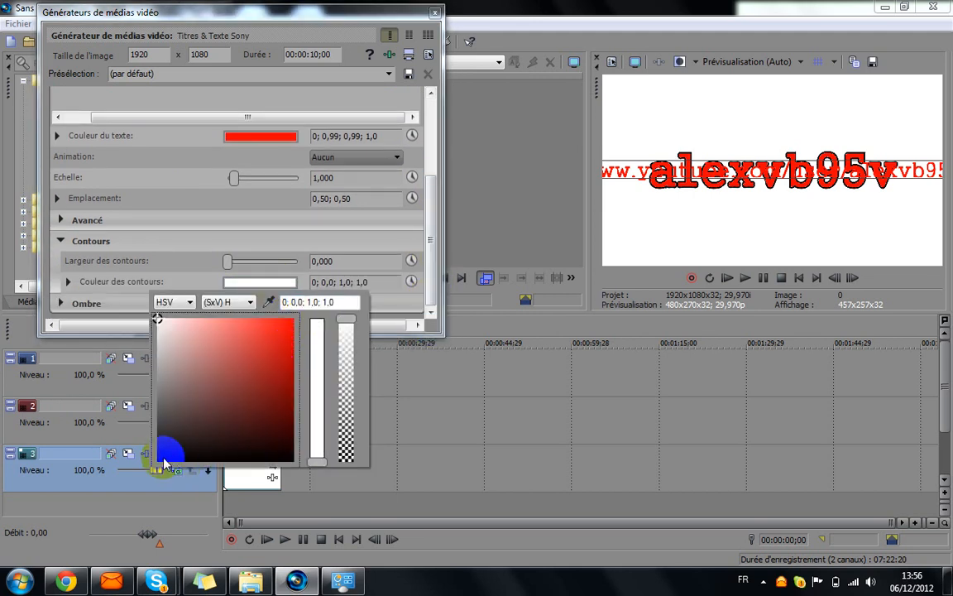
left_click(158, 461)
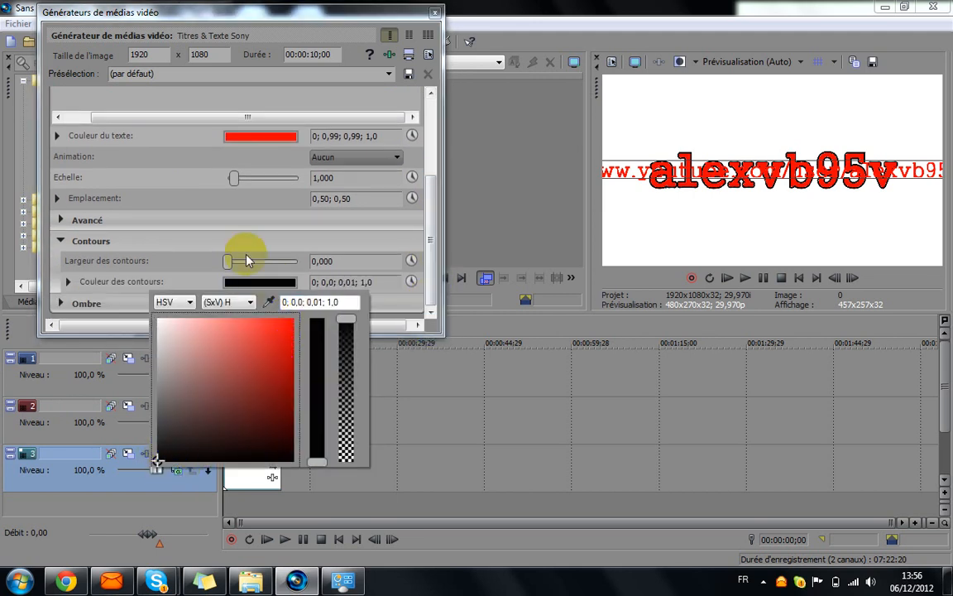
left_click_drag(228, 264, 285, 263)
double_click(285, 263)
left_click(266, 285)
left_click_drag(232, 263, 280, 266)
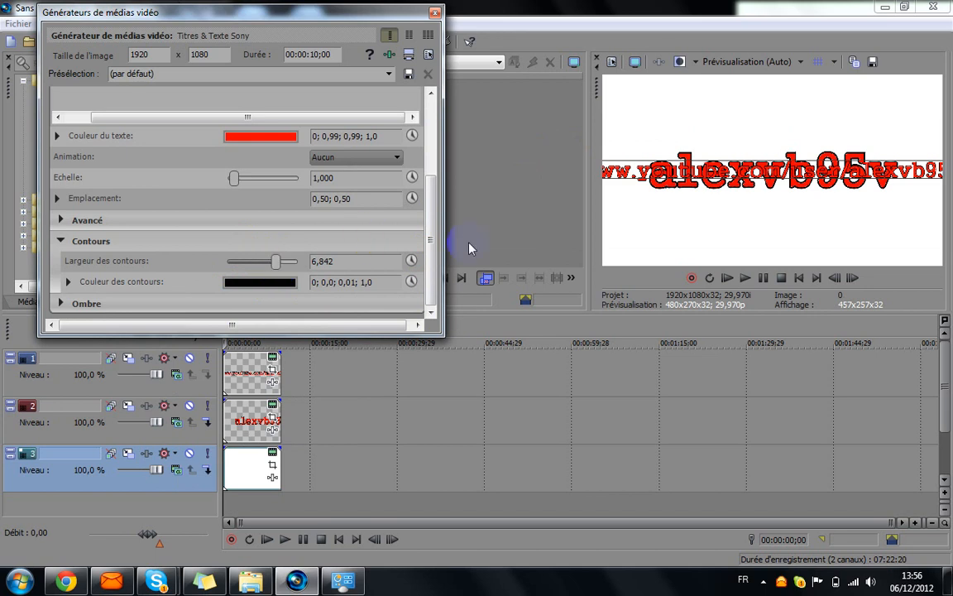
- Scale the web address to about 0,85, place it just below the title at about 0,49; 0,34, and close its settings
left_click(657, 173)
mouse_move(653, 179)
left_mouse_down()
mouse_move(664, 196)
mouse_move(615, 202)
mouse_move(646, 199)
left_mouse_up()
left_click_drag(707, 207, 685, 211)
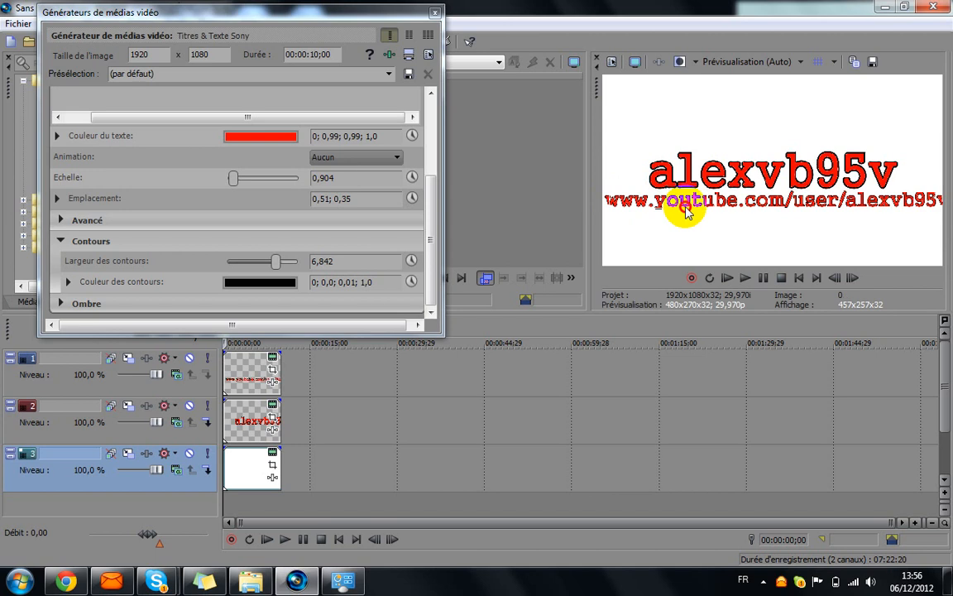
mouse_move(615, 203)
left_mouse_down()
mouse_move(629, 207)
mouse_move(617, 204)
left_mouse_up()
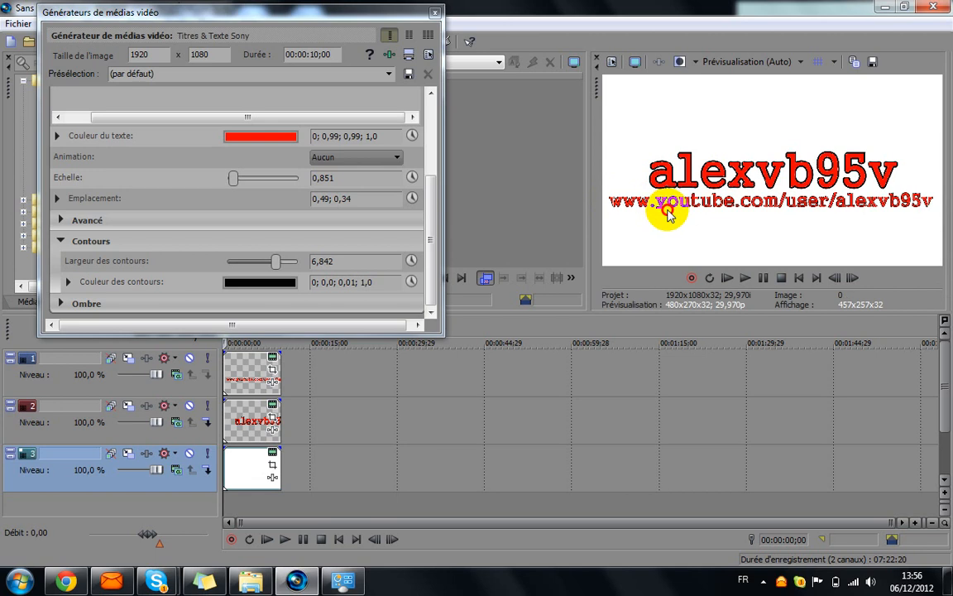
left_click(434, 12)
- Move the white background event down to a new fourth track, leaving the third track empty
left_click_drag(260, 452, 243, 507)
mouse_move(248, 372)
left_mouse_down()
mouse_move(244, 432)
mouse_move(243, 371)
left_mouse_up()
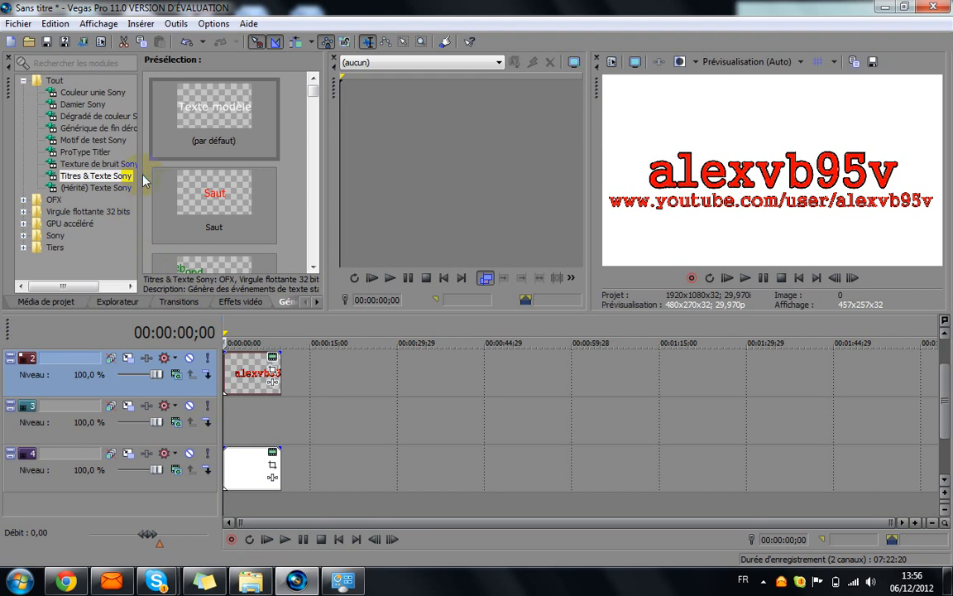
- Apply the Halo Sony effect, preset Objectif 35 mm, to the title with Intensité about 1,24 and Teinte about 0,40
left_click(226, 305)
left_click_drag(154, 120, 156, 157)
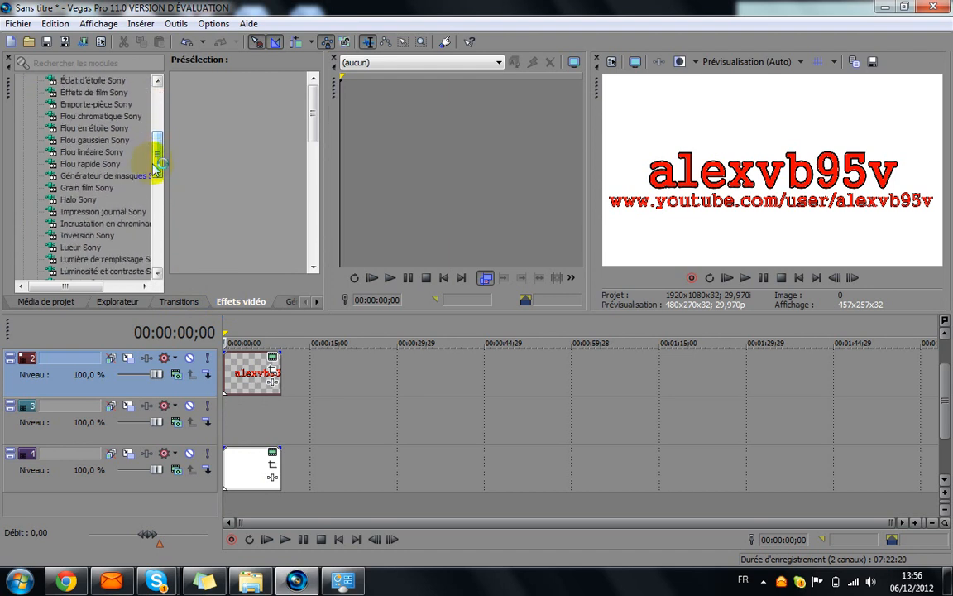
left_click(97, 200)
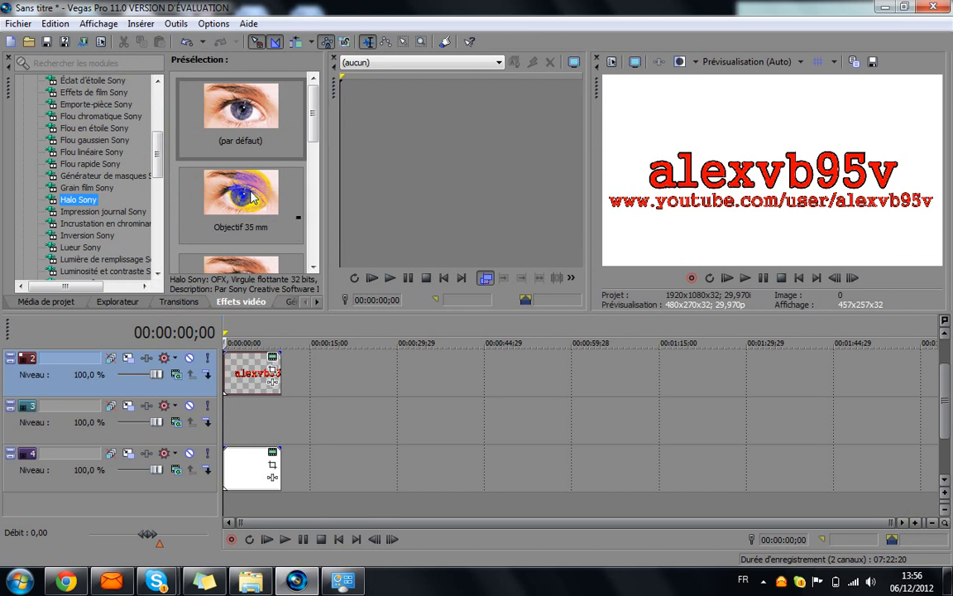
left_click_drag(252, 196, 230, 372)
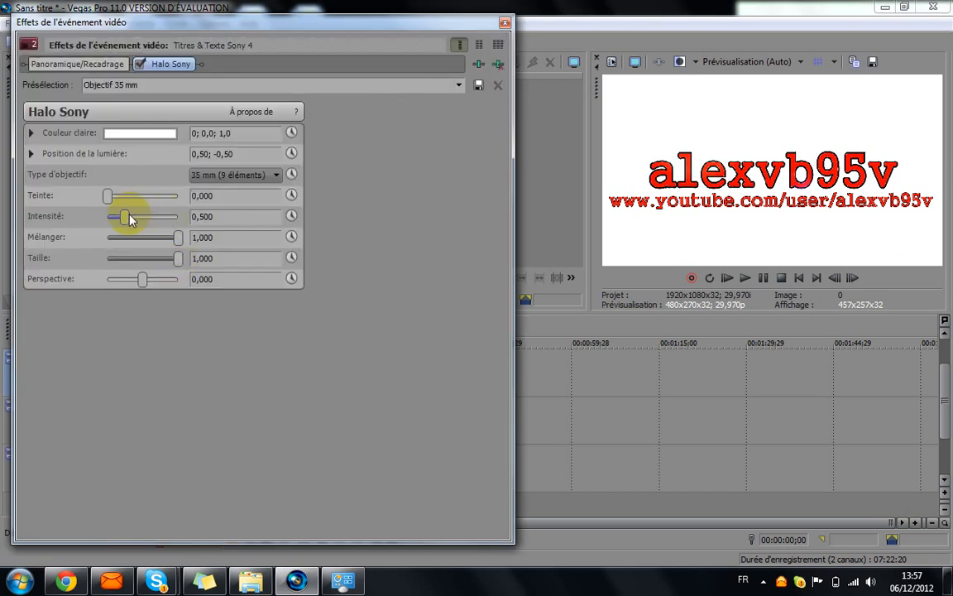
left_click_drag(128, 218, 143, 219)
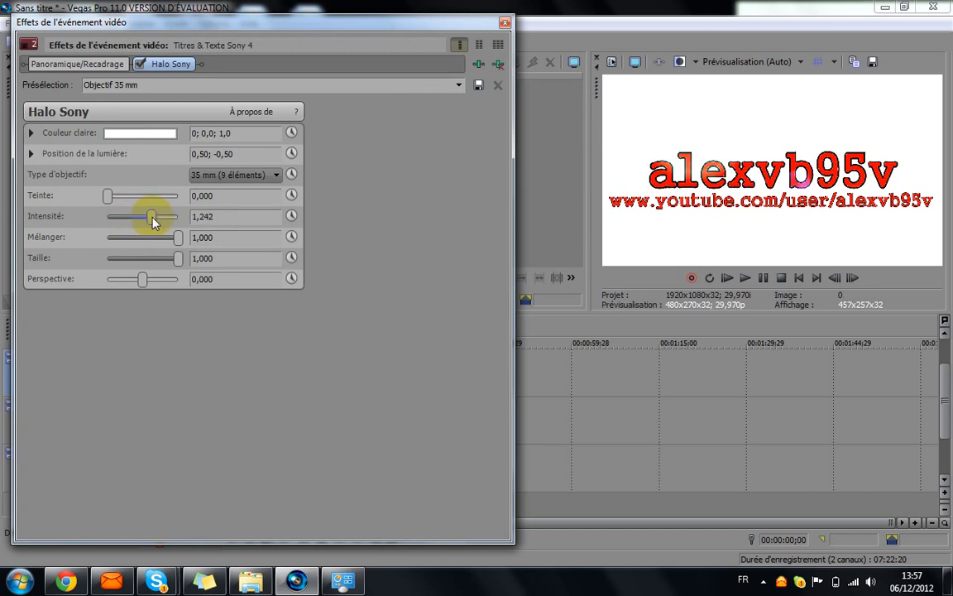
left_click_drag(107, 196, 134, 199)
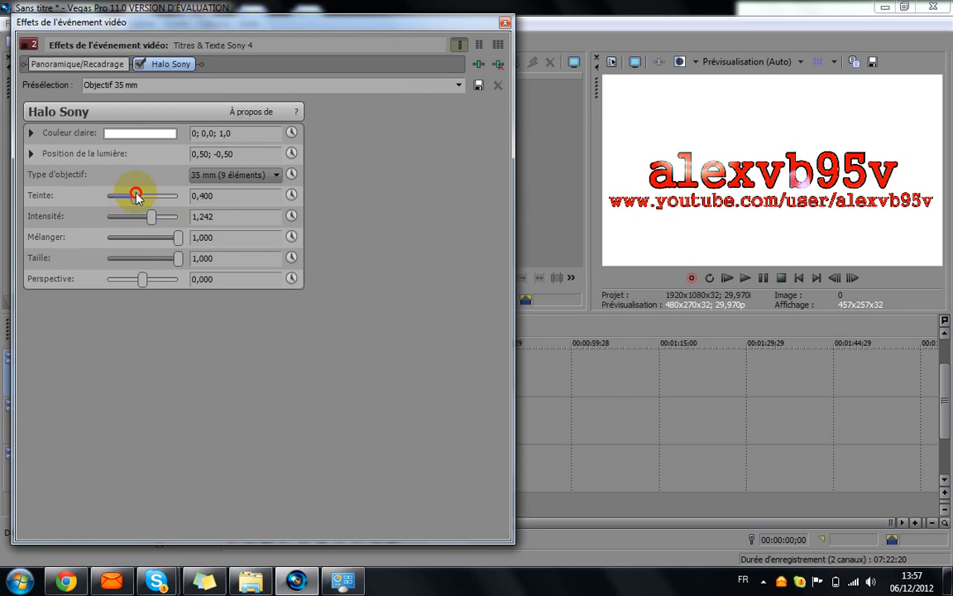
left_click(503, 13)
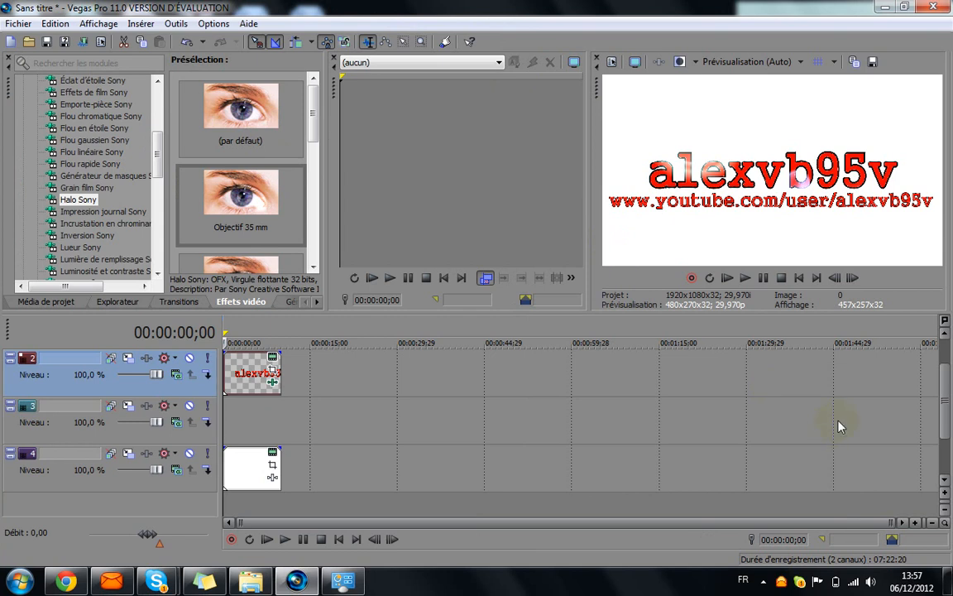
- Apply Halo Sony's Objectif 35 mm preset to the web address event with Intensité about 0,40 and Teinte about 0,19
scroll(948, 383, "up", 1)
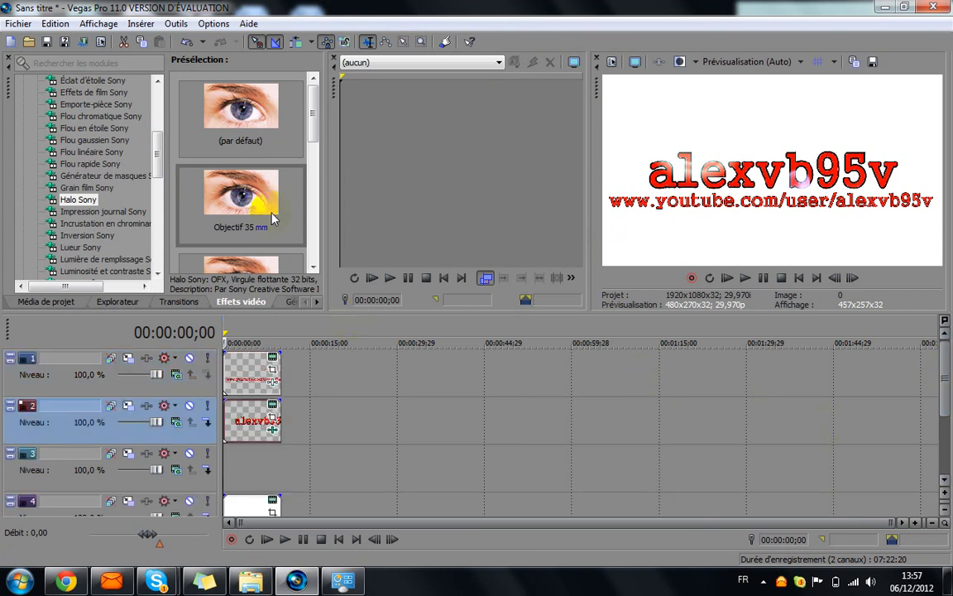
left_click_drag(240, 198, 239, 367)
mouse_move(125, 219)
left_mouse_down()
mouse_move(133, 220)
mouse_move(125, 219)
left_mouse_up()
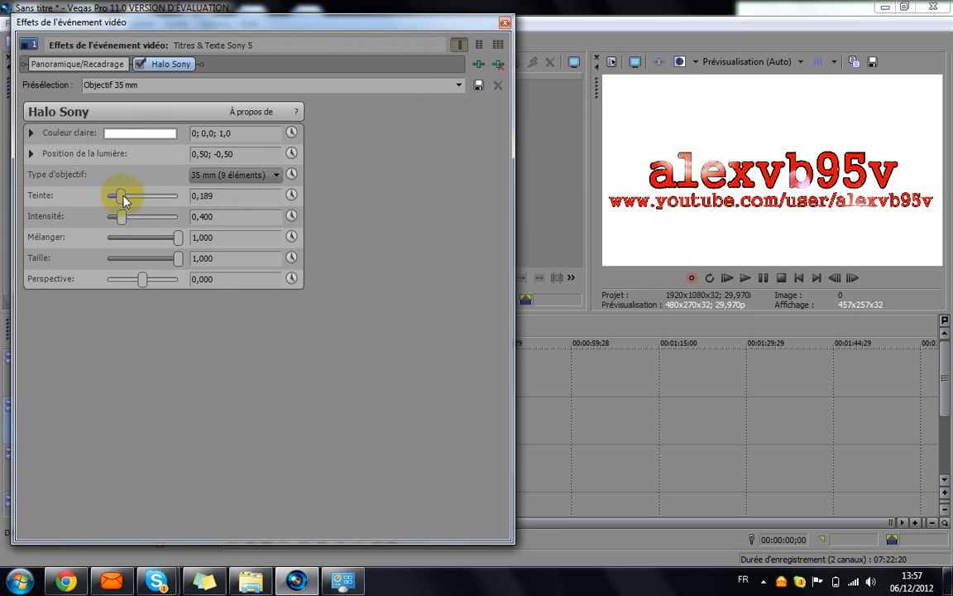
left_click(505, 26)
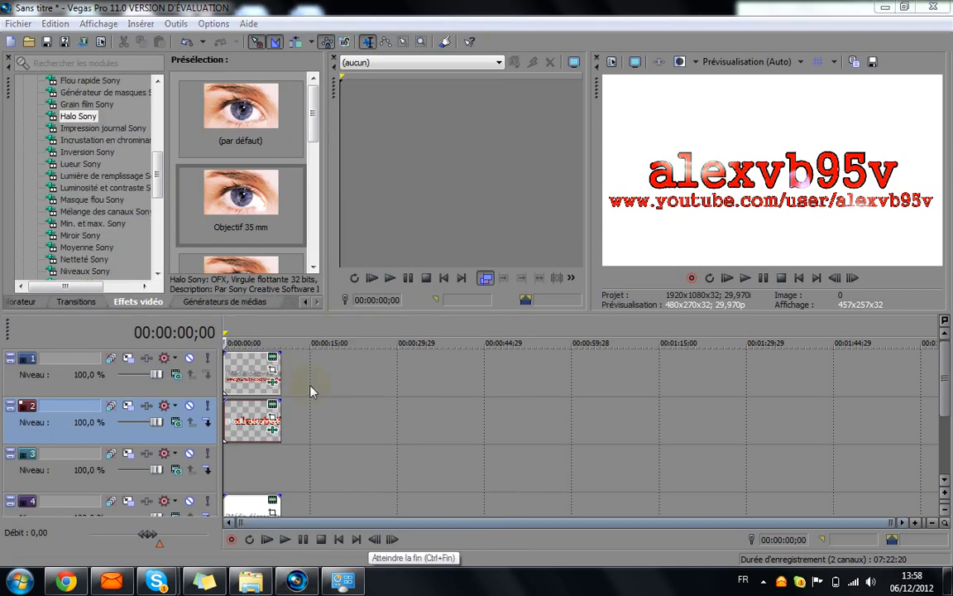
- Add a Dégradé de couleur Sony event with the preset Elliptique transparent vers noir at the start of the first track
left_click(243, 301)
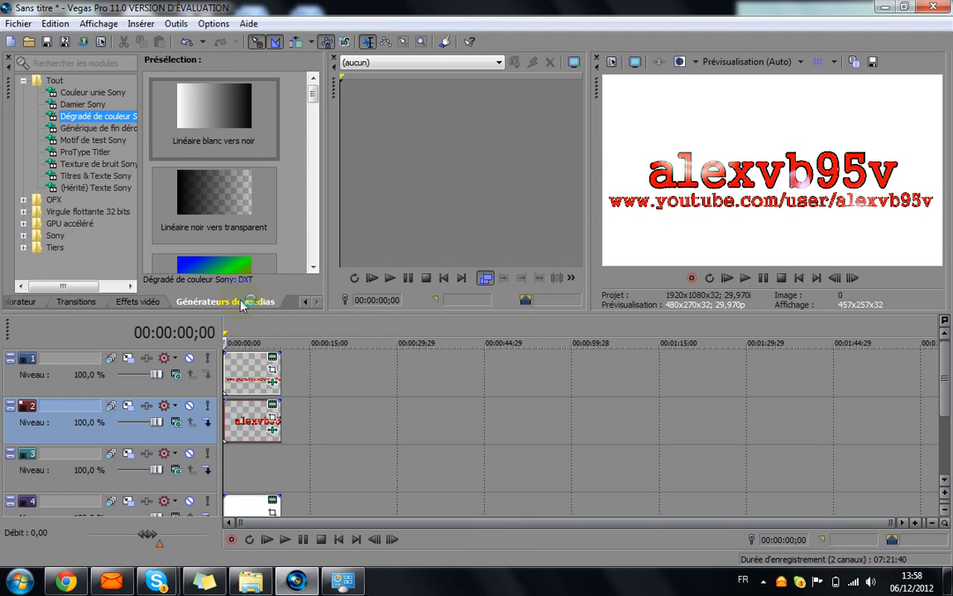
left_click(120, 118)
left_click_drag(315, 98, 313, 128)
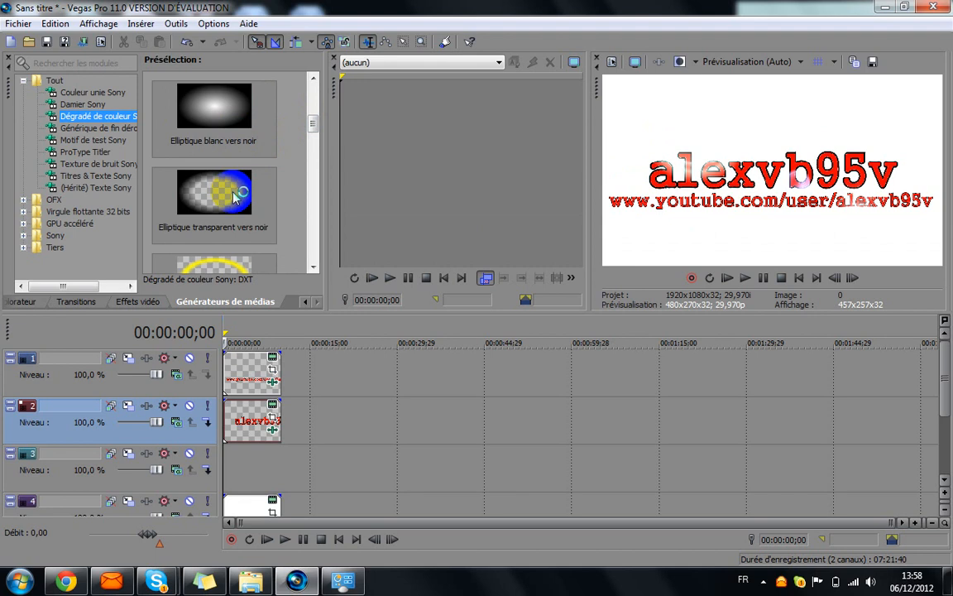
left_click_drag(235, 199, 230, 368)
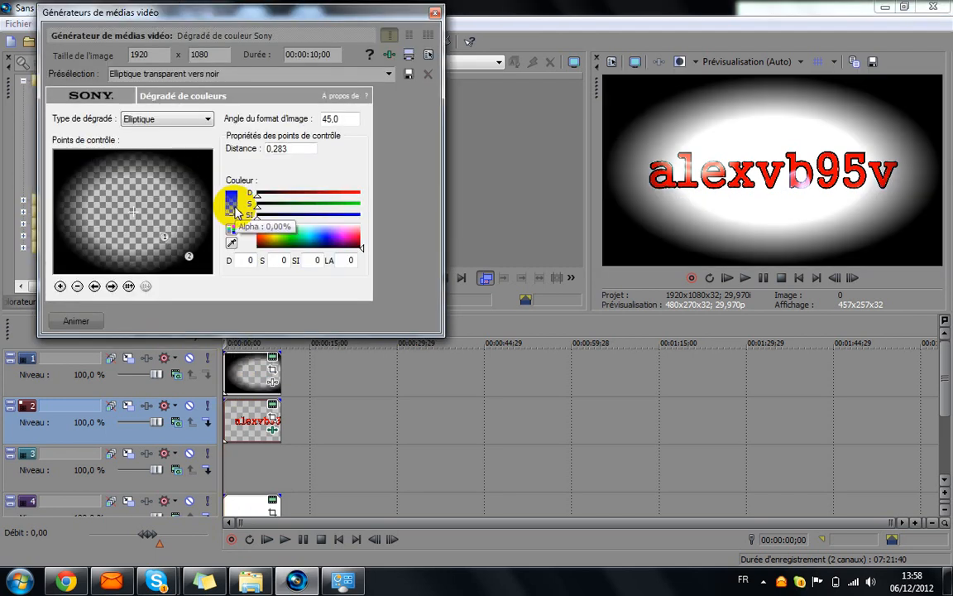
- Delete the gradient event from the first track and add an Elliptique transparent vers noir gradient at the start of the third track
left_click(435, 12)
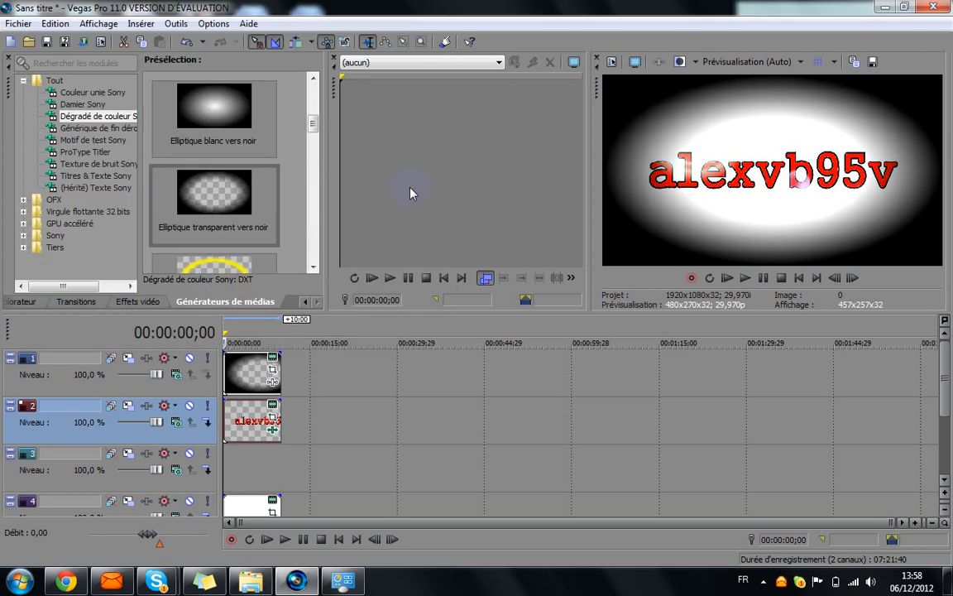
right_click(244, 387)
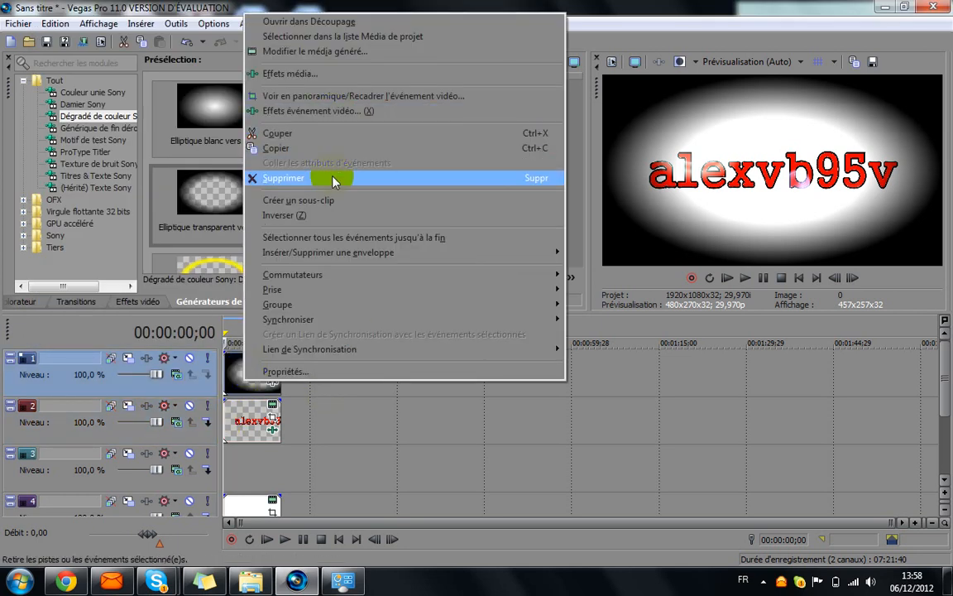
left_click(334, 180)
left_click_drag(225, 194, 231, 510)
left_click_drag(229, 194, 234, 479)
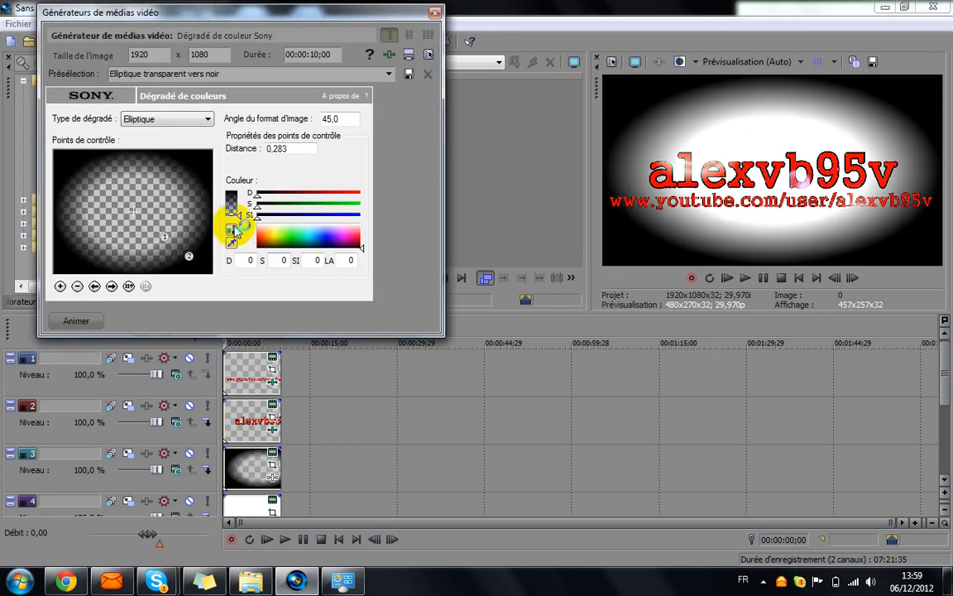
- Move the gradient's control point 2 outward to a distance of about 0,633 and lower its alpha to about 195
left_click(189, 255)
left_click_drag(189, 259, 207, 269)
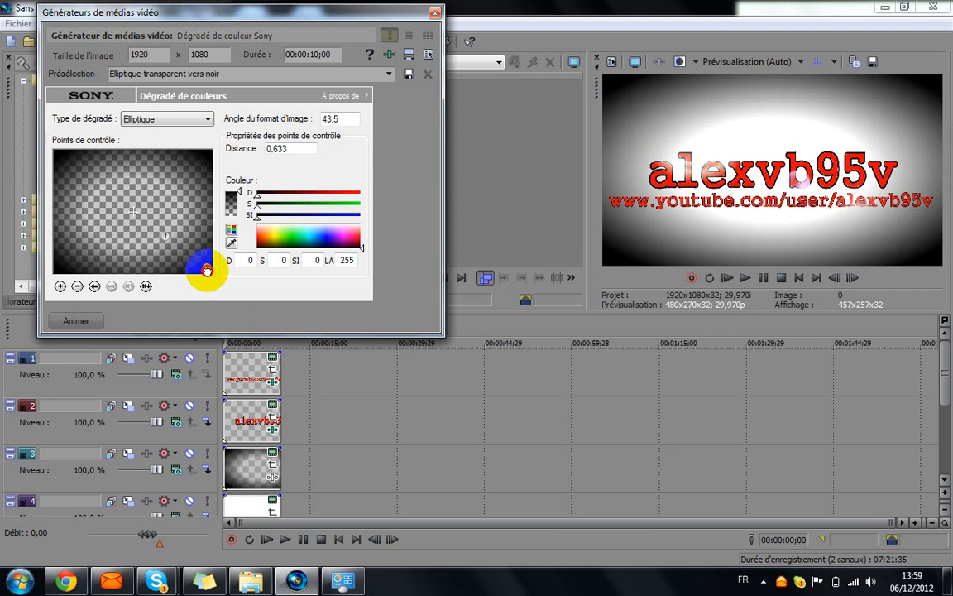
left_click(239, 195)
left_click_drag(239, 197, 232, 198)
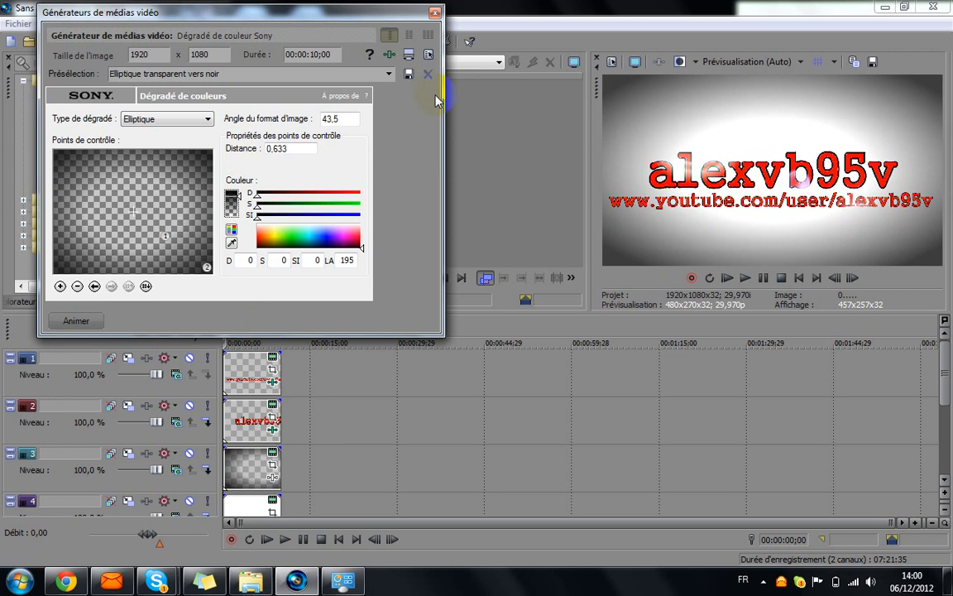
left_click(434, 12)
- Animate the title's pan/crop frame from about 1 687 x 949 at the start to 1 920 x 1 080 at 00:00:10;00
left_click(272, 422)
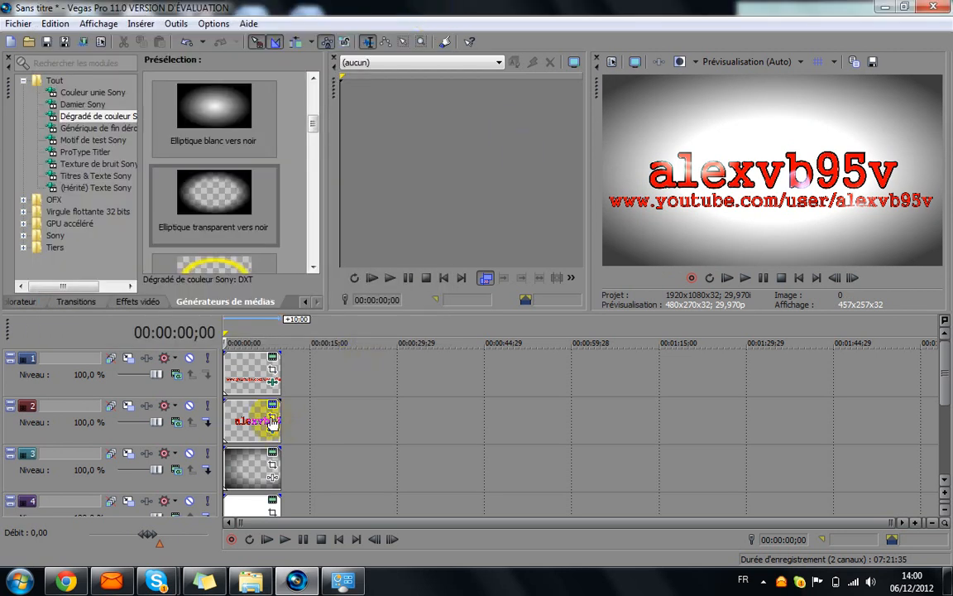
left_click(278, 418)
left_click(266, 421)
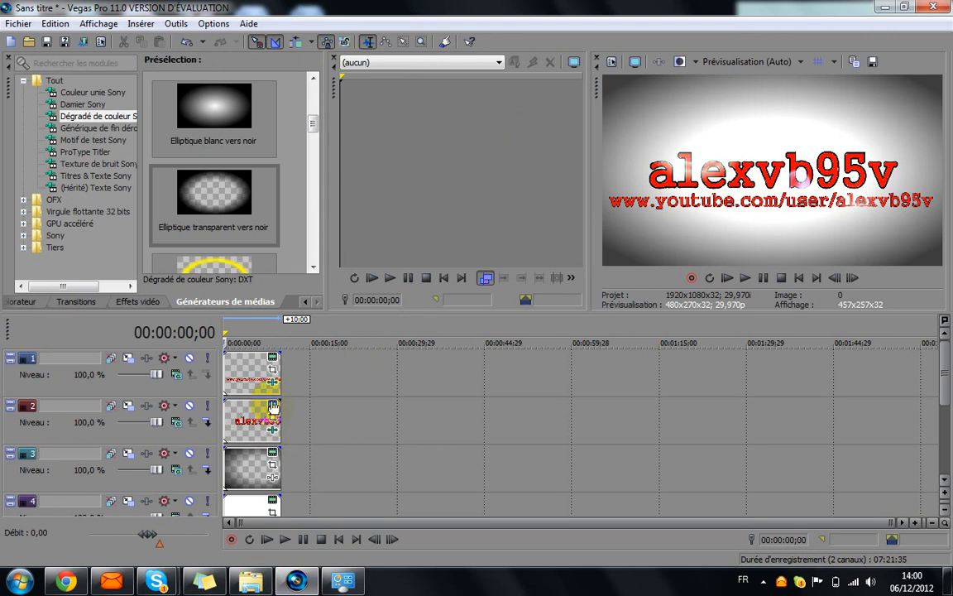
left_click(273, 418)
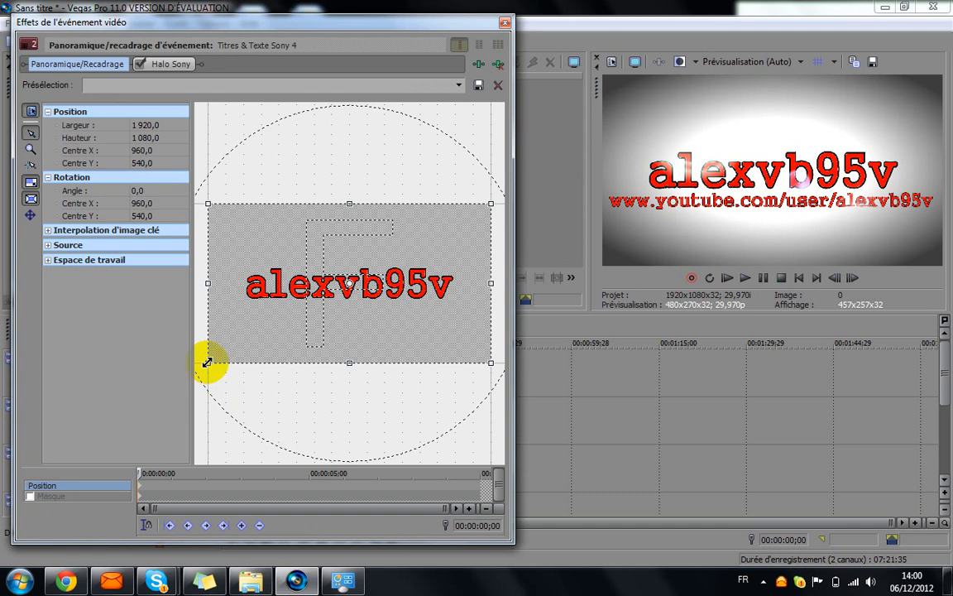
left_click_drag(207, 363, 224, 354)
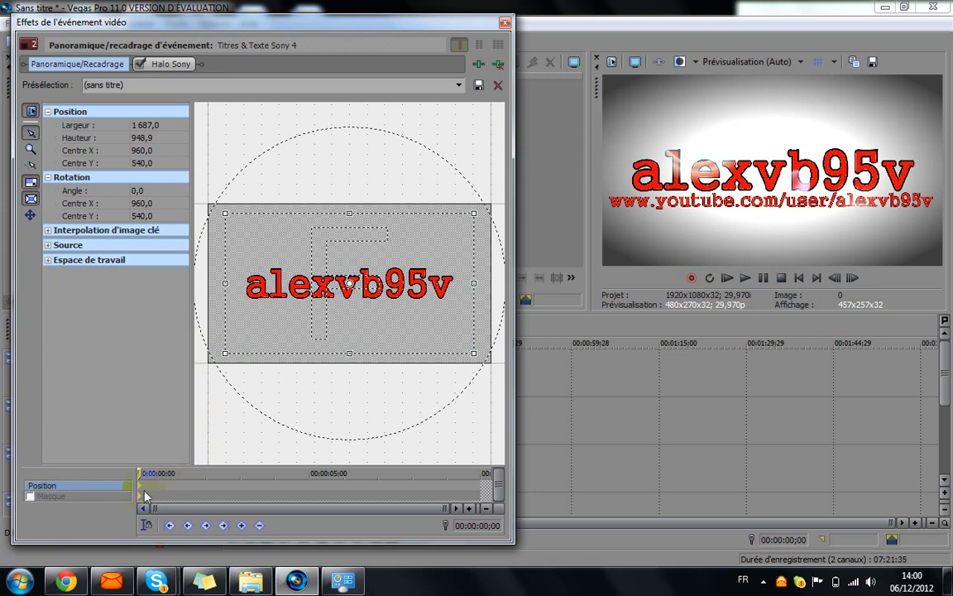
left_click_drag(138, 472, 536, 478)
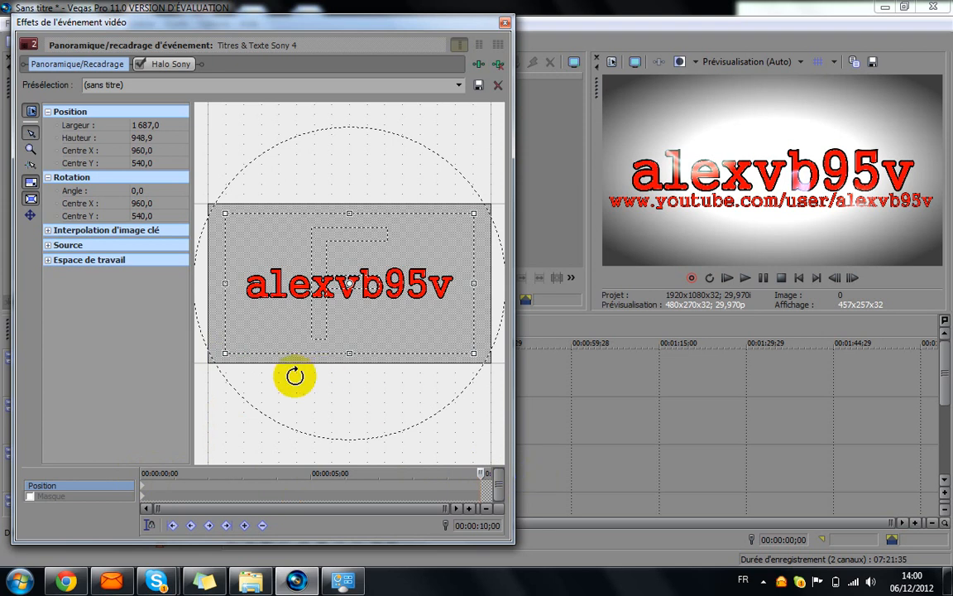
left_click_drag(224, 354, 207, 366)
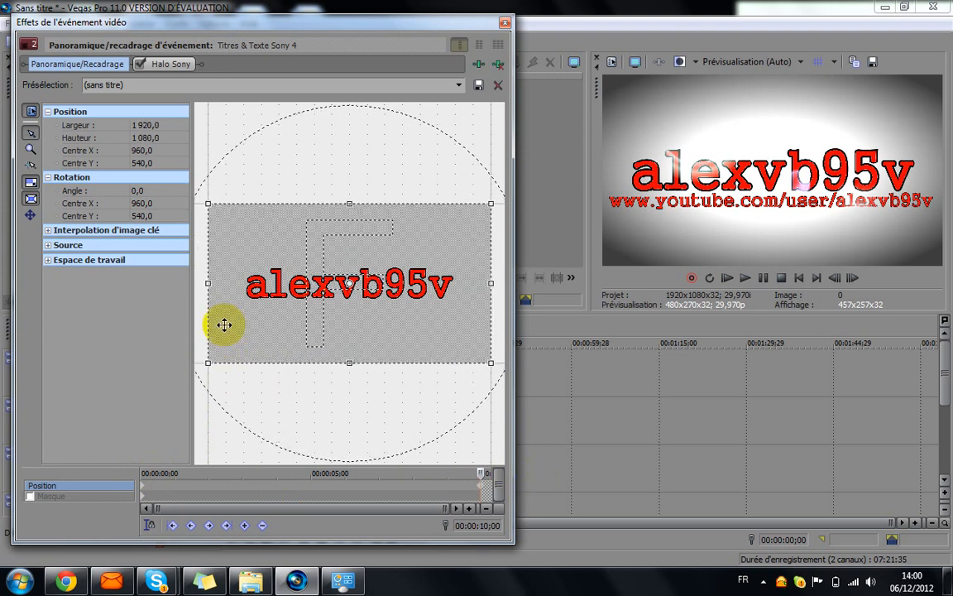
left_click(505, 24)
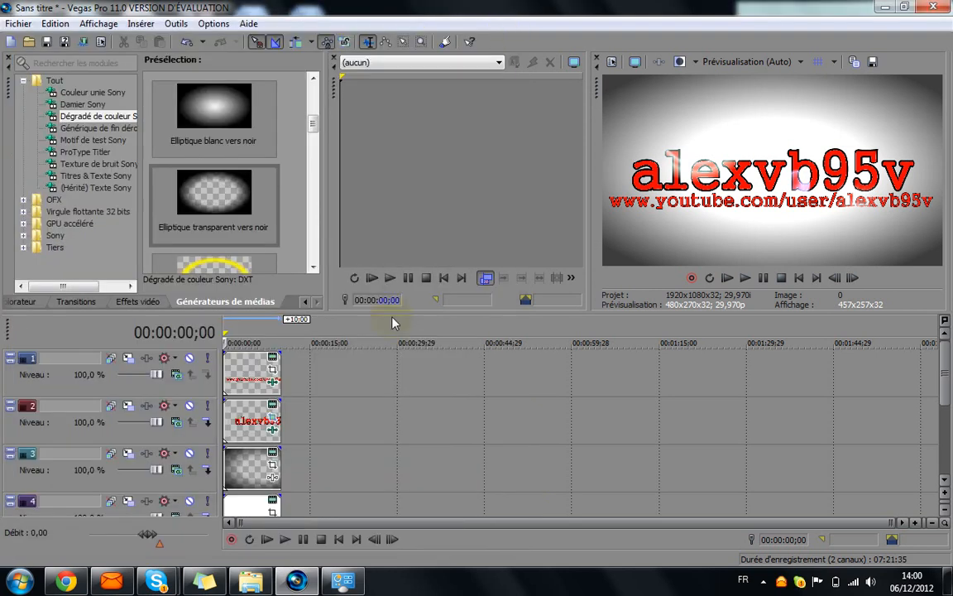
- Animate the web address event's pan/crop frame from about 1 686 x 948 at the start to about 1 929 x 1 085 at 00:00:10;00
left_click(274, 377)
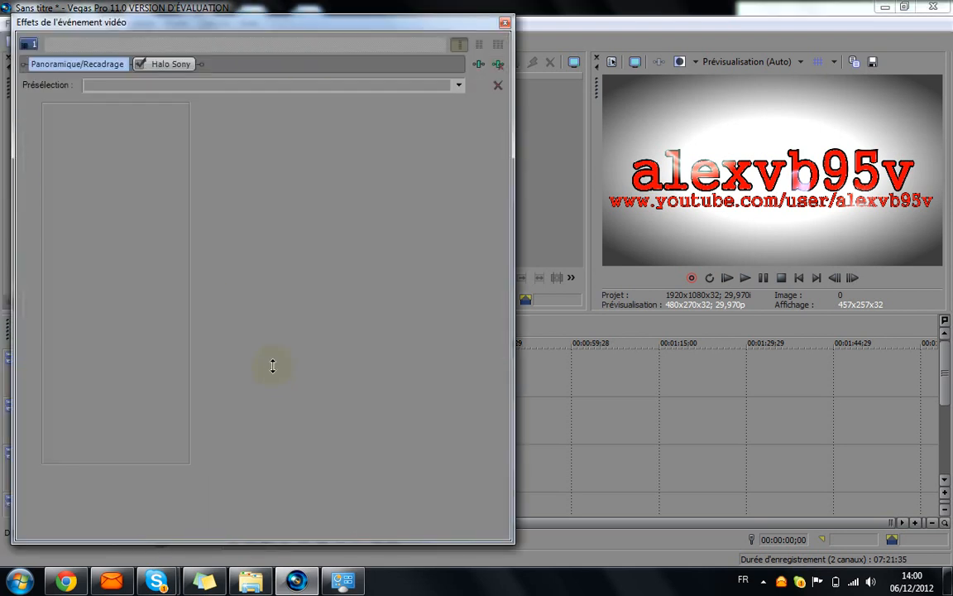
left_click_drag(207, 364, 221, 351)
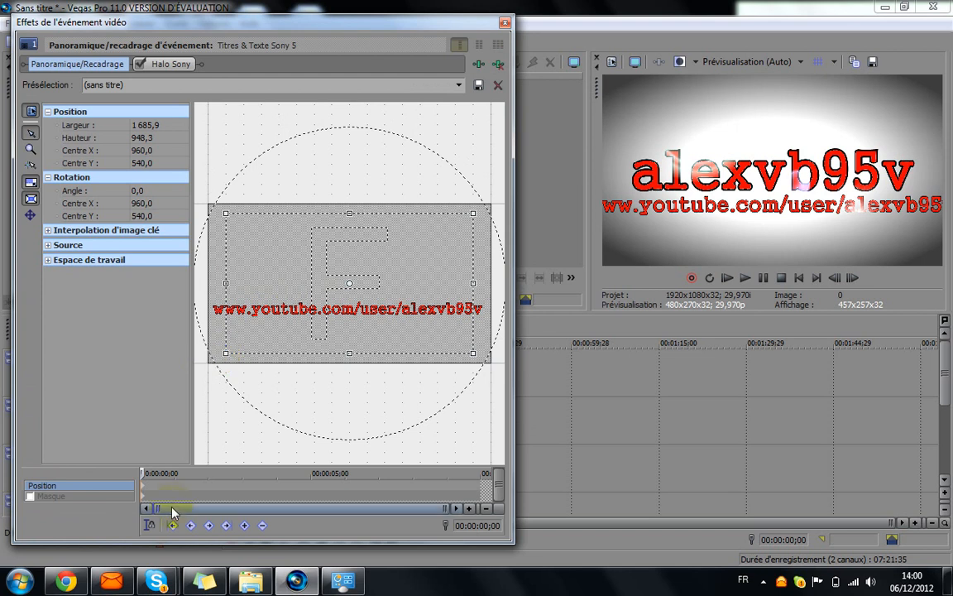
left_click_drag(224, 471, 502, 469)
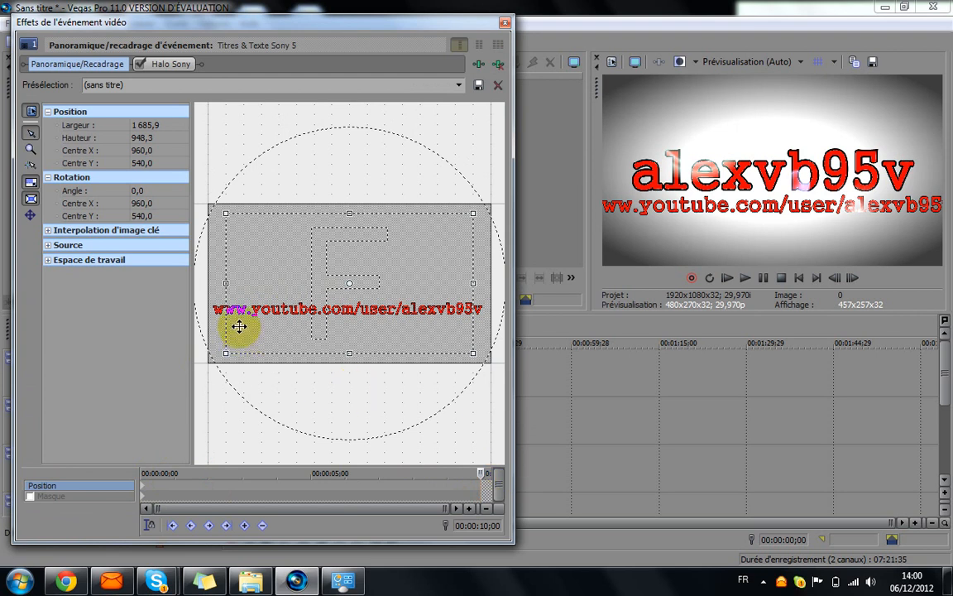
left_click_drag(225, 355, 206, 367)
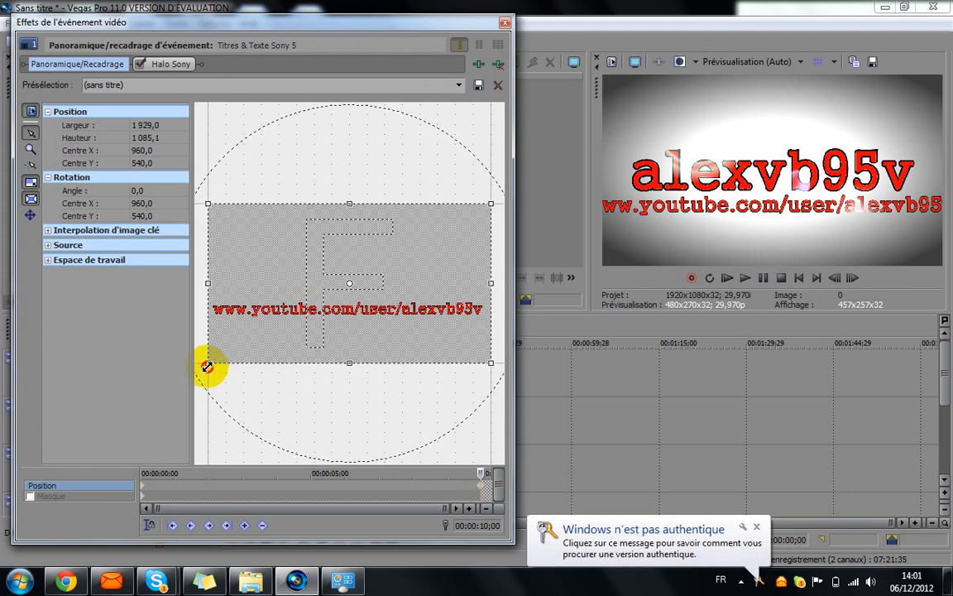
left_click(504, 18)
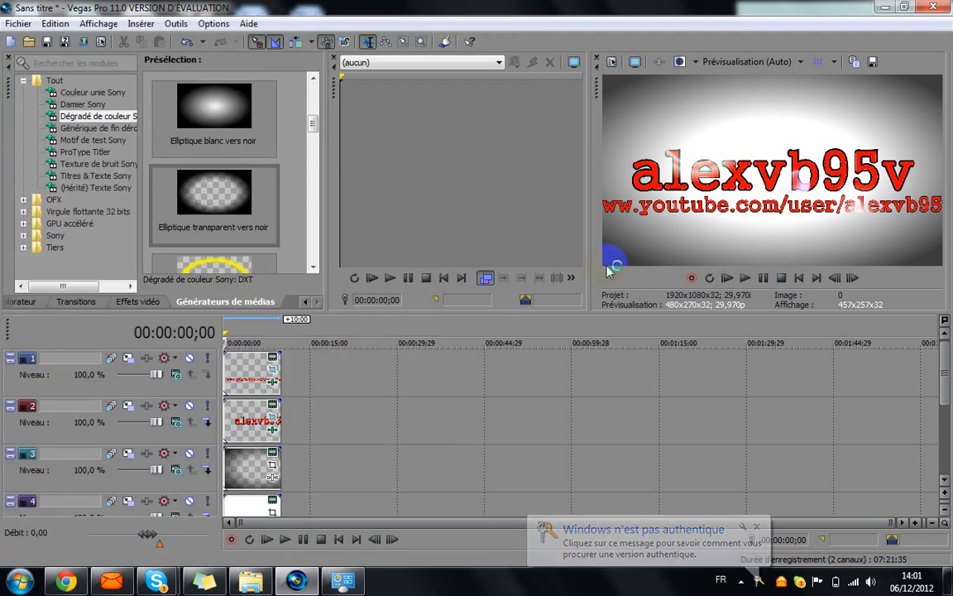
- Play the sequence to check the zoom animation of both texts, and return to the start
left_click(746, 278)
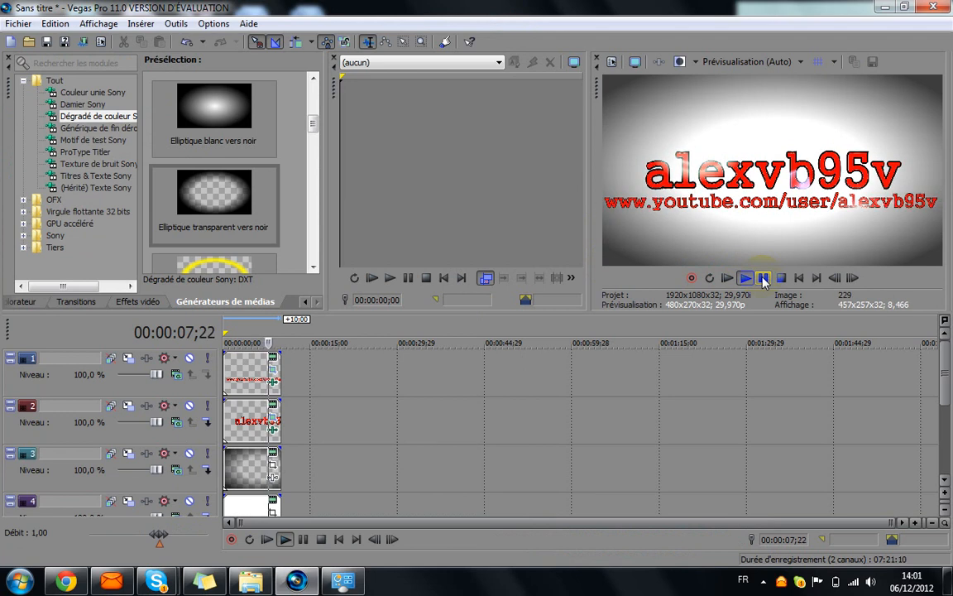
left_click(762, 278)
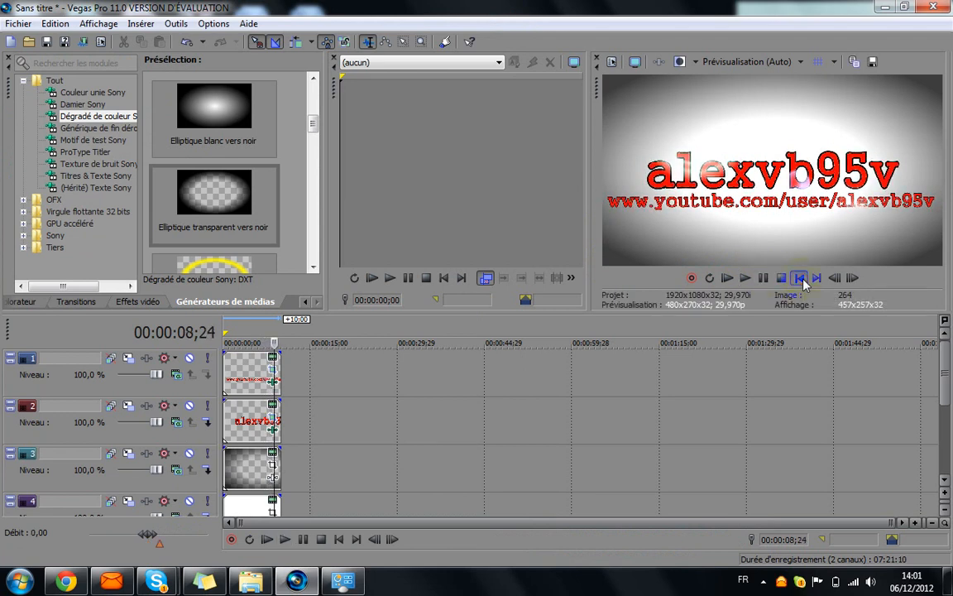
left_click(801, 279)
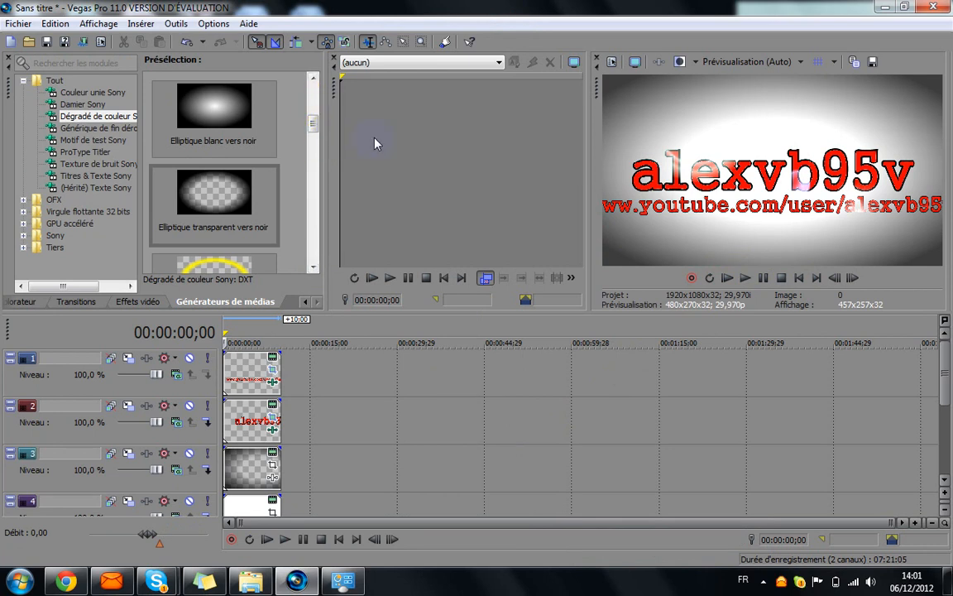
- Resize the preview and trimmer areas to expose the Matrice audio mixer, and lower its volume to -2,8 dB
left_click_drag(948, 152, 898, 153)
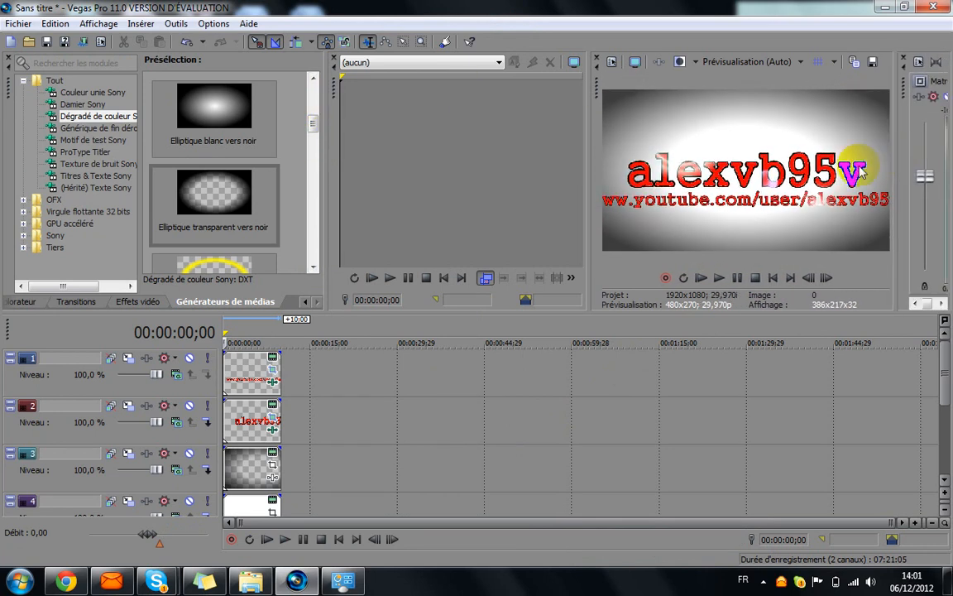
left_click_drag(587, 230, 374, 174)
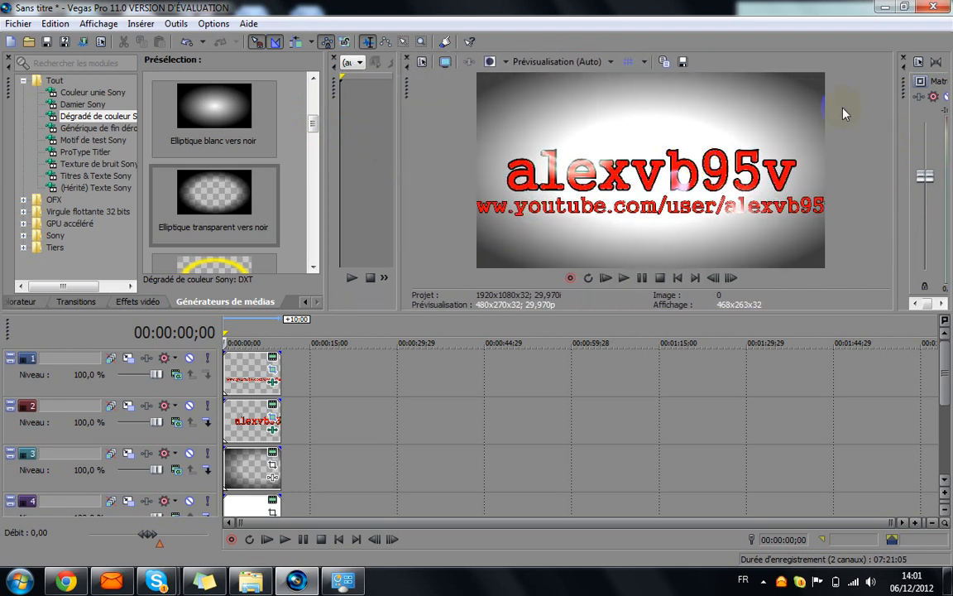
left_click_drag(895, 132, 842, 153)
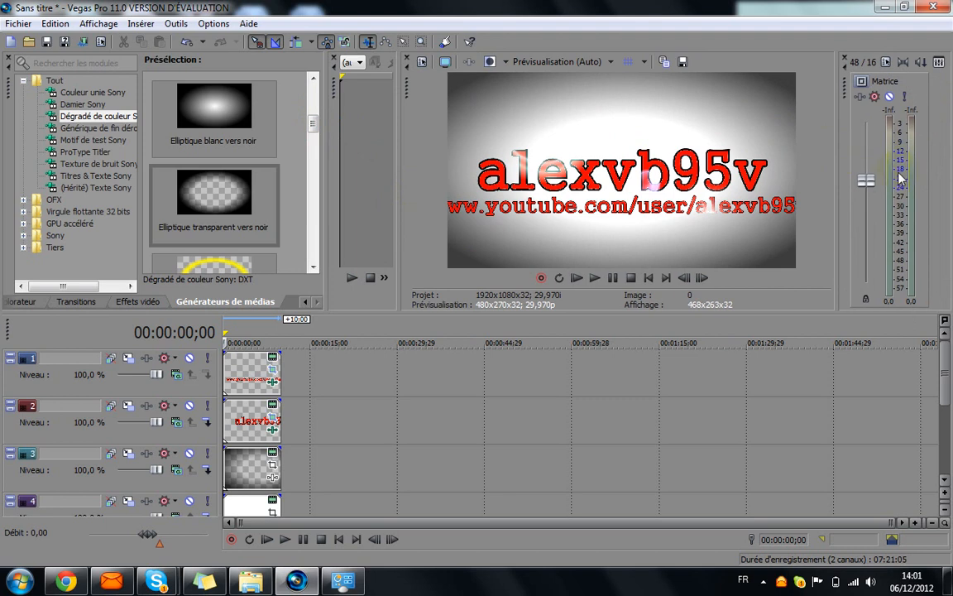
left_click_drag(861, 187, 864, 213)
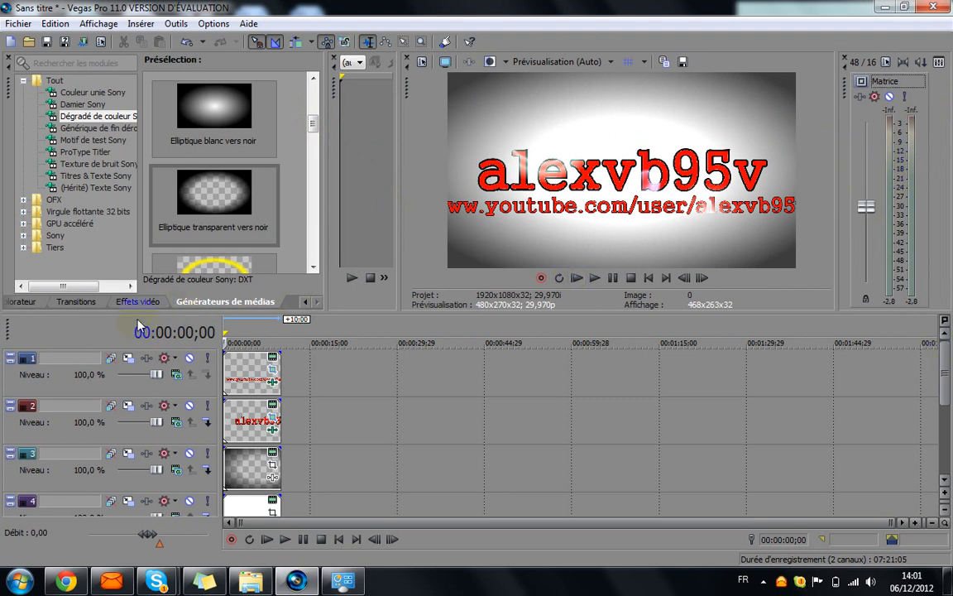
- Import the music file eminem-Recovery-Not_Afraid and trim it to the 10-second length of the title events
left_click(29, 42)
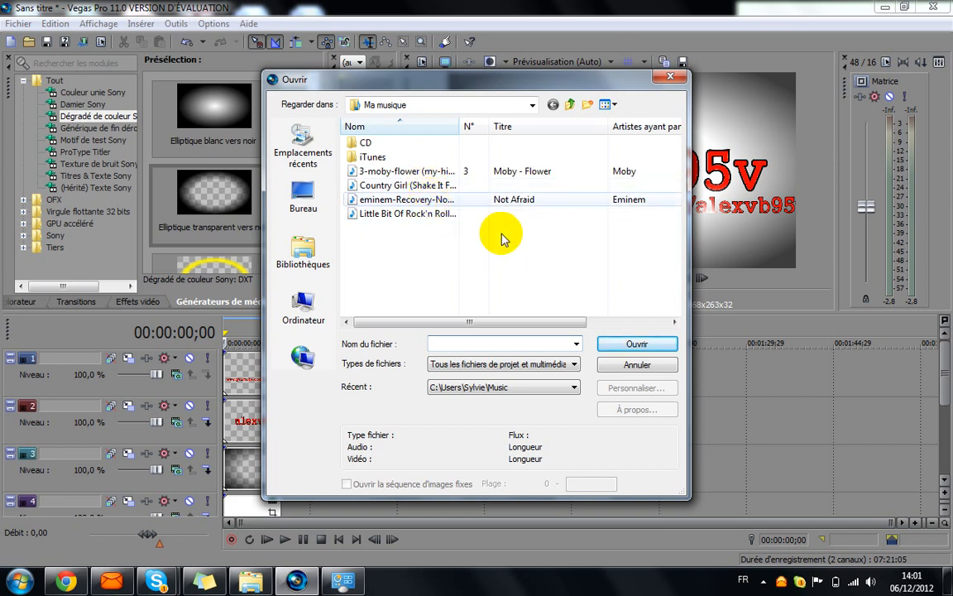
left_click(503, 202)
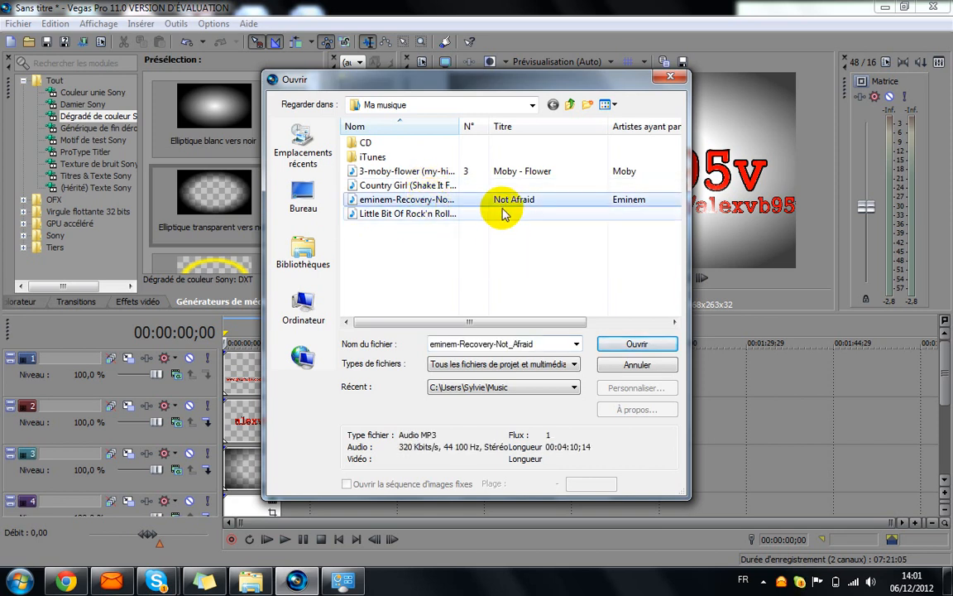
left_click(633, 343)
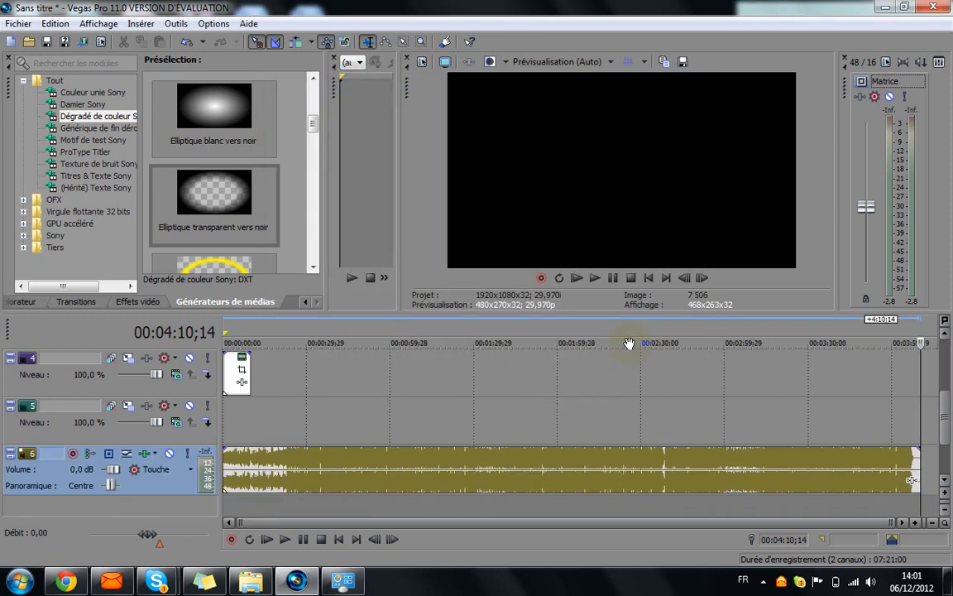
left_click(916, 468)
left_click_drag(917, 469, 250, 454)
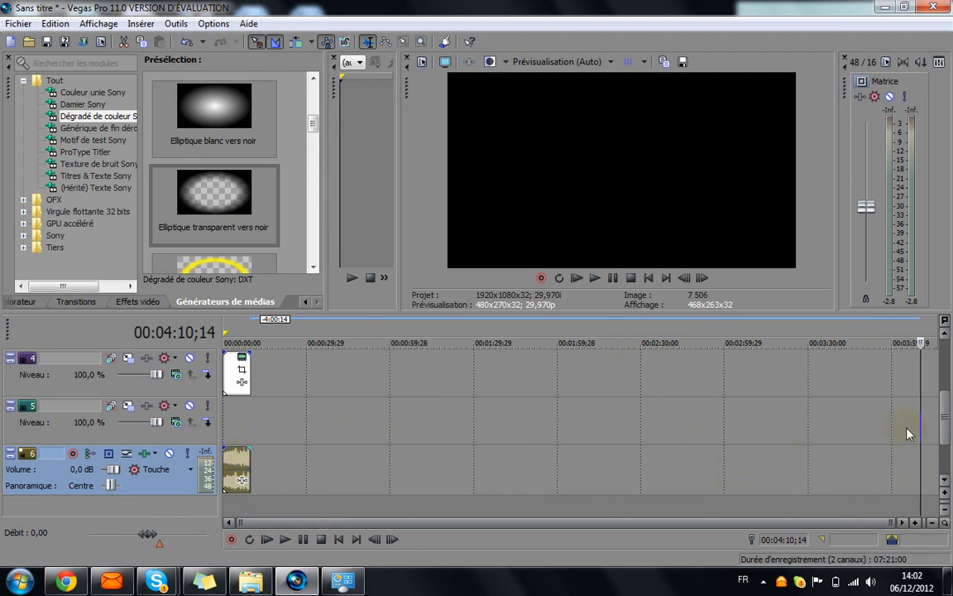
- Play the sequence with its music from the start, lower the Matrice volume to -7,0 dB, and return to the start
left_click_drag(917, 426, 228, 373)
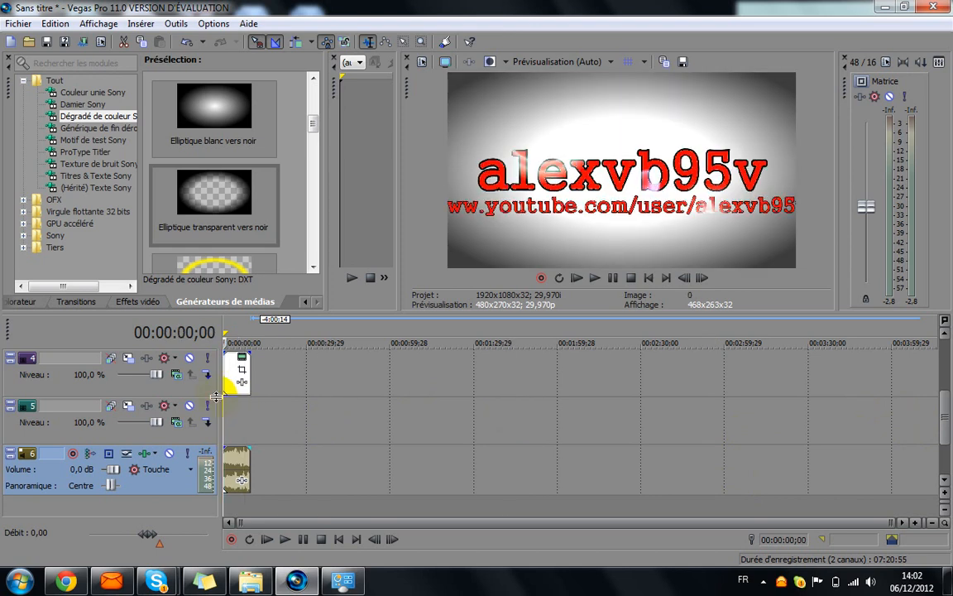
left_click(595, 280)
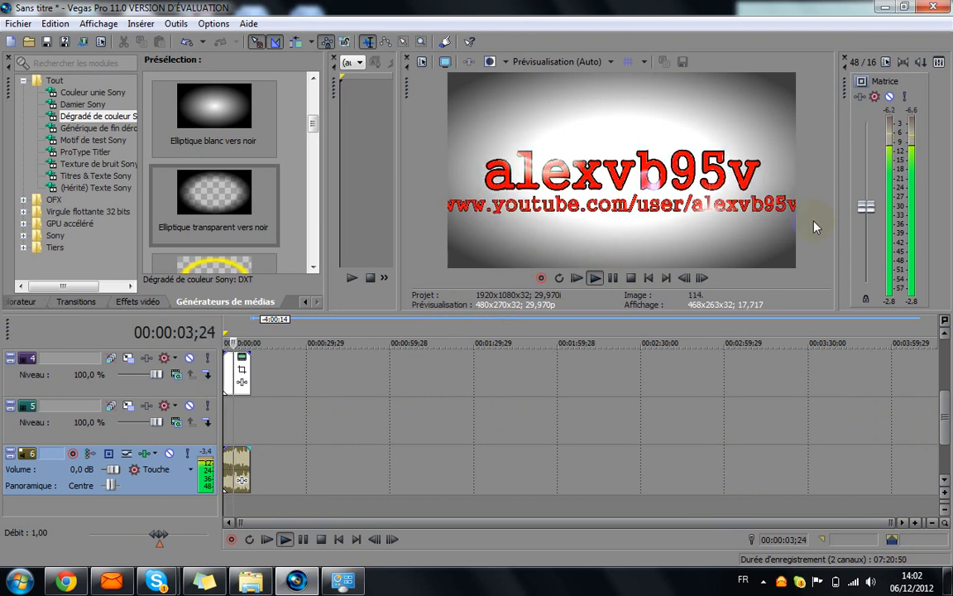
left_click_drag(866, 207, 865, 230)
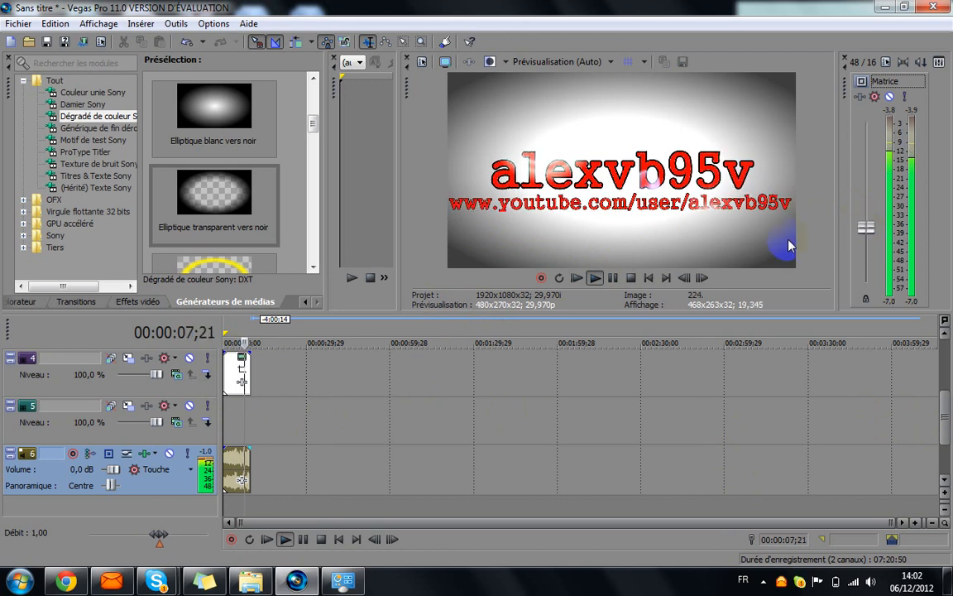
left_click(616, 279)
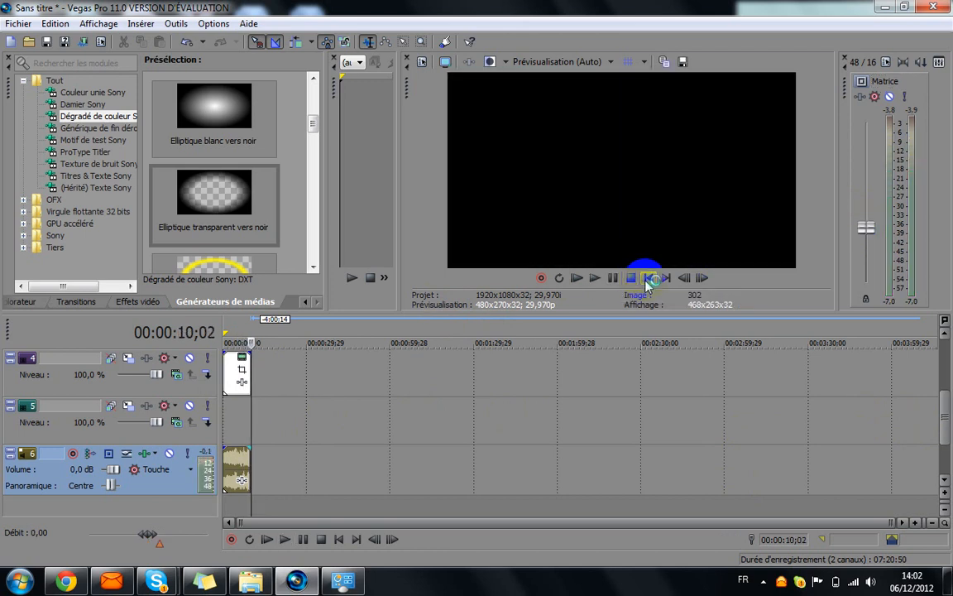
left_click(648, 279)
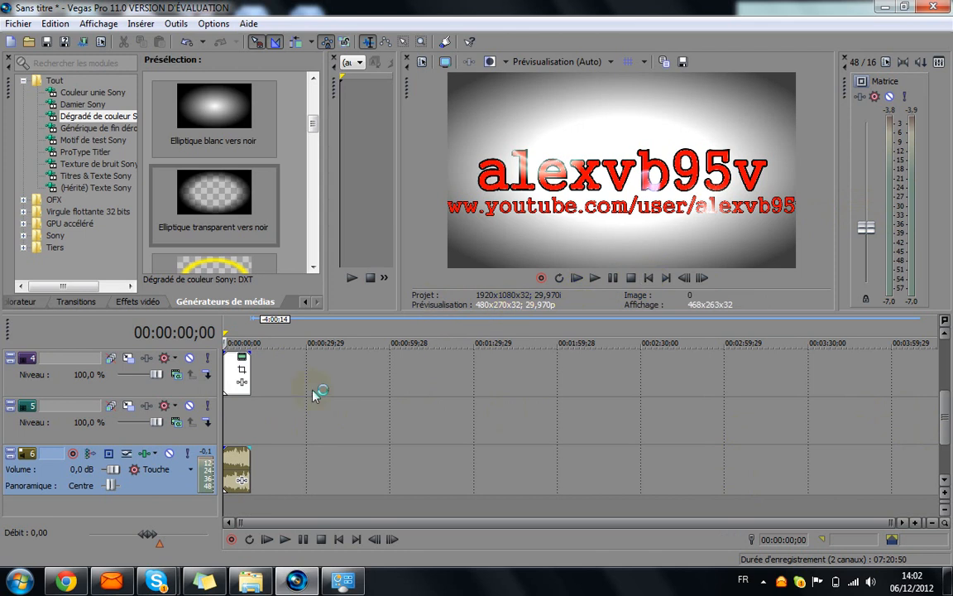
- Set the loop region to the first 10 seconds of the timeline, covering the whole title sequence
double_click(225, 423)
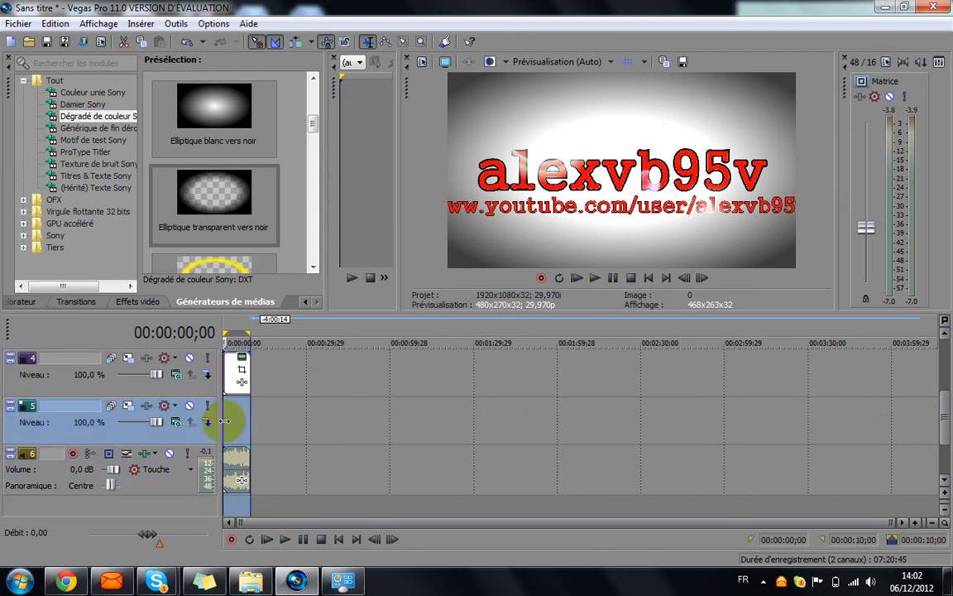
left_click_drag(283, 407, 212, 400)
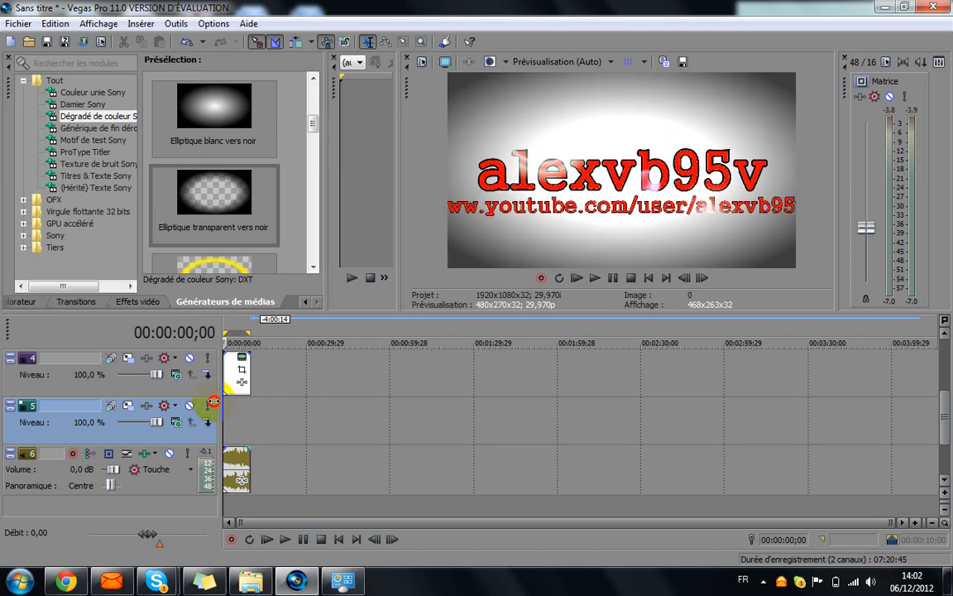
left_click_drag(945, 418, 944, 343)
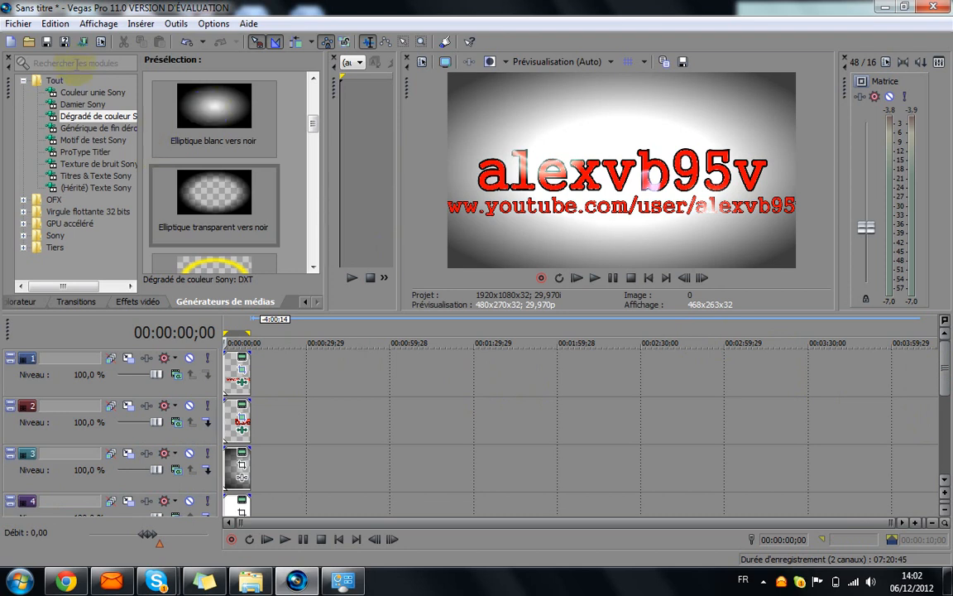
- Examine the output formats available for rendering the project and leave without rendering
left_click(18, 23)
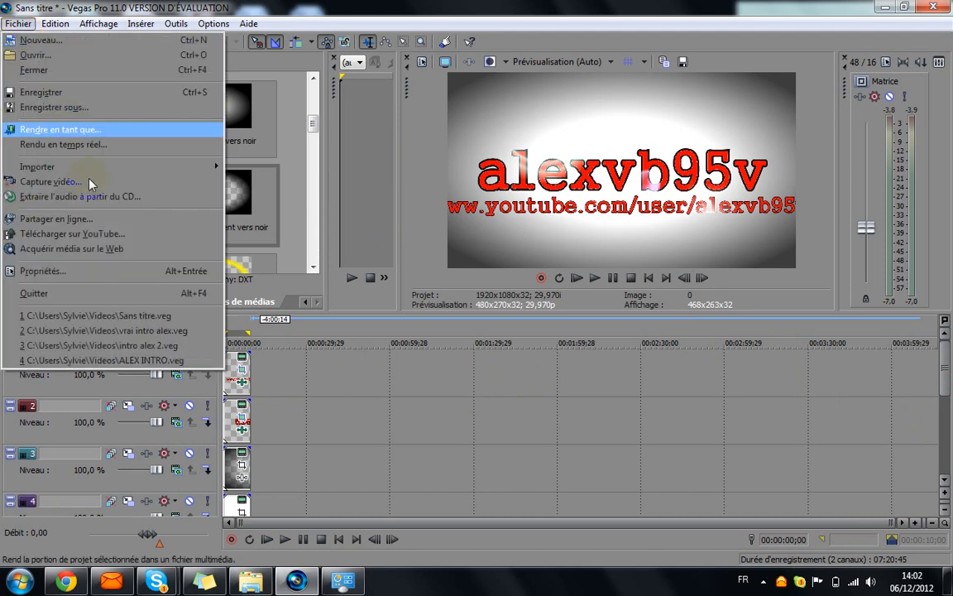
left_click(122, 129)
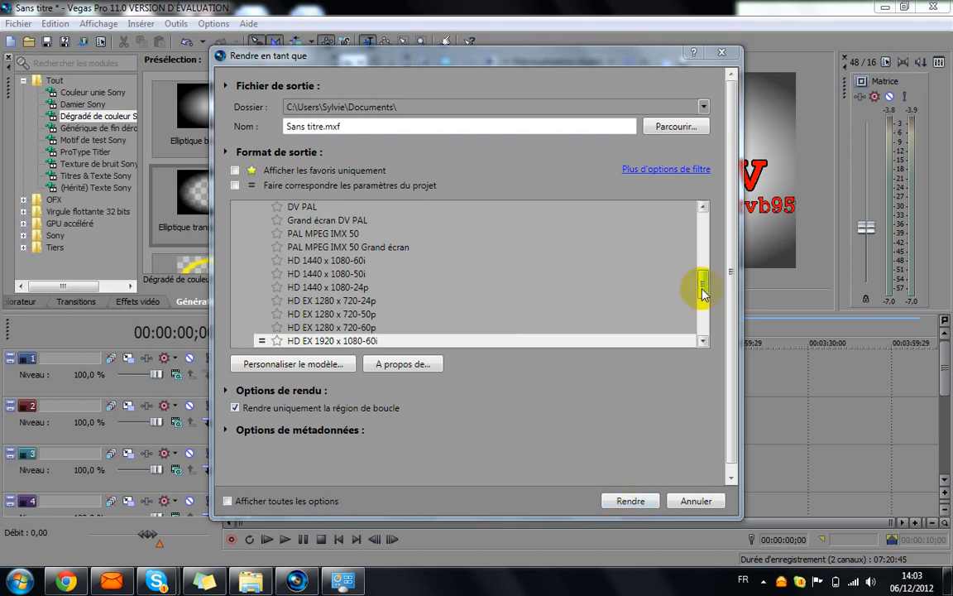
left_click_drag(702, 291, 701, 248)
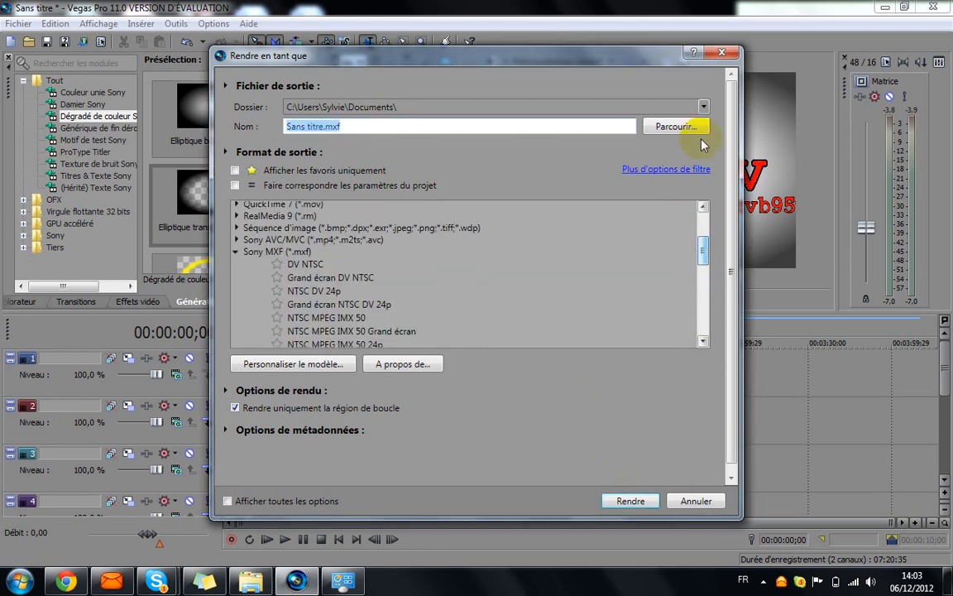
left_click(721, 55)
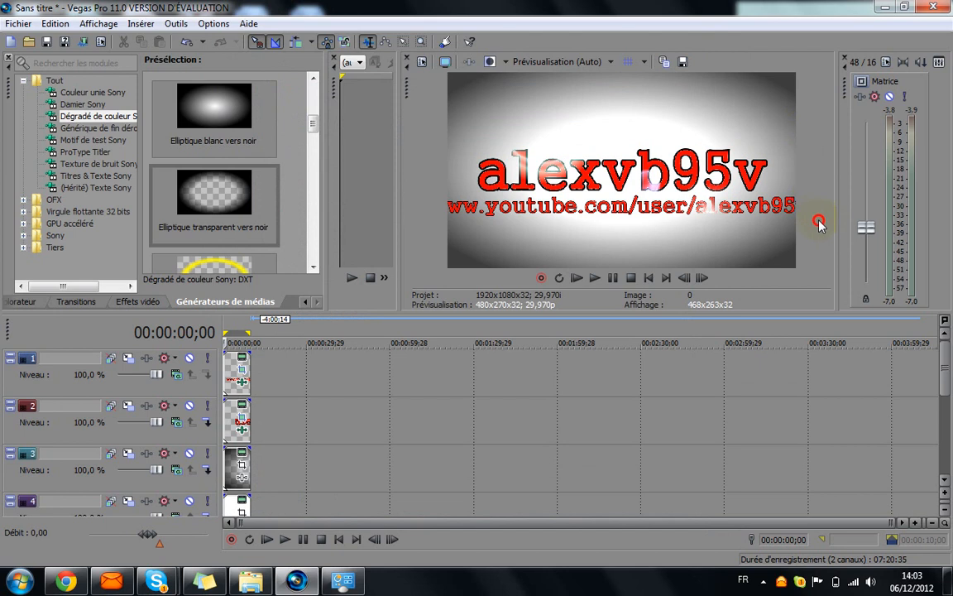